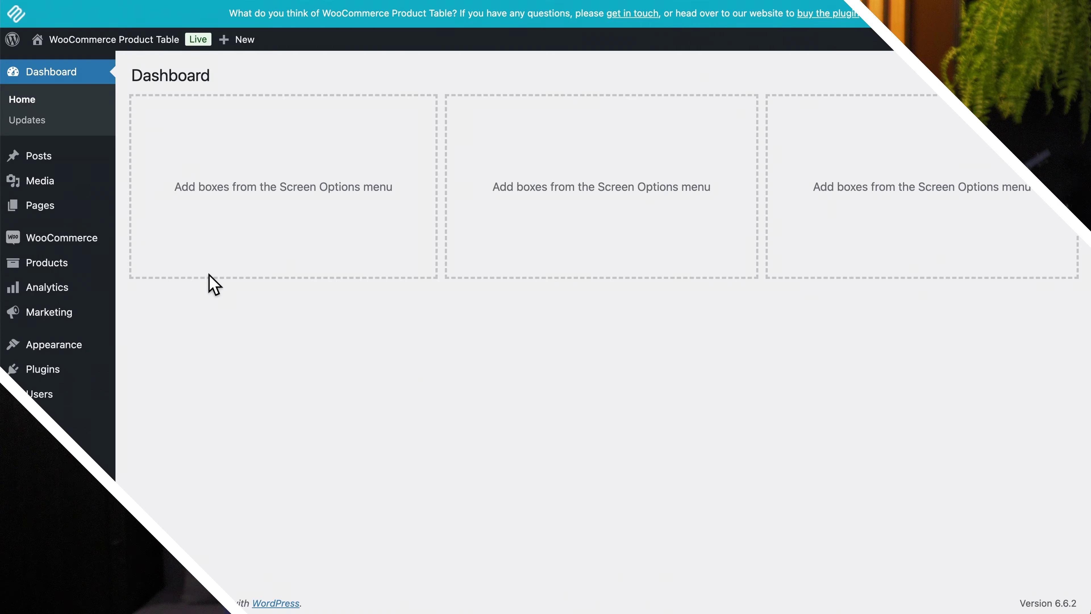
- Start a new product table from Products > Product Tables and name it Shop Page
mouse_move(70, 260)
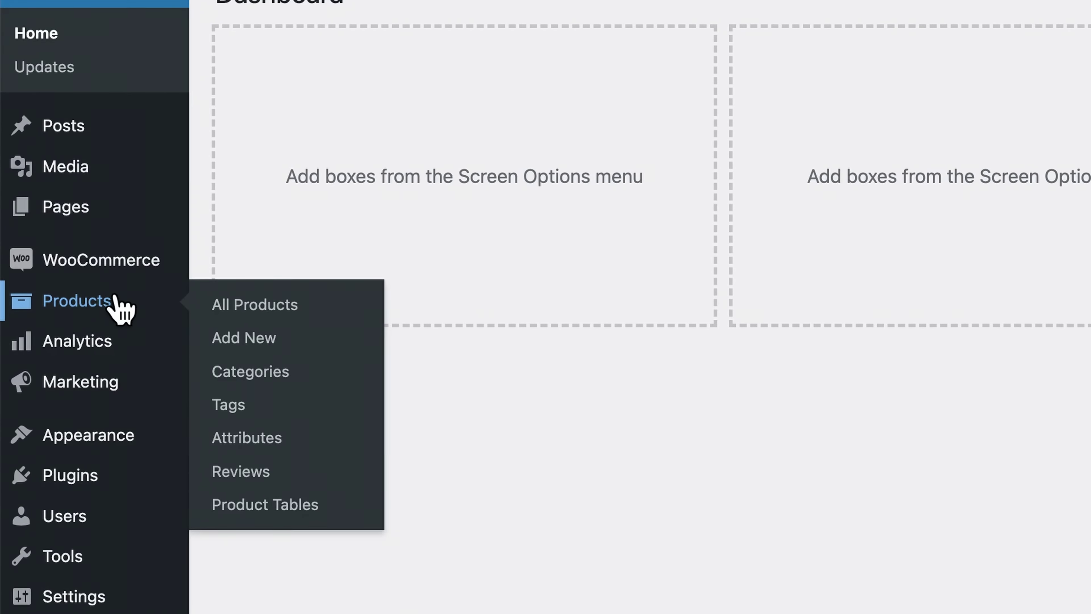
left_click(250, 516)
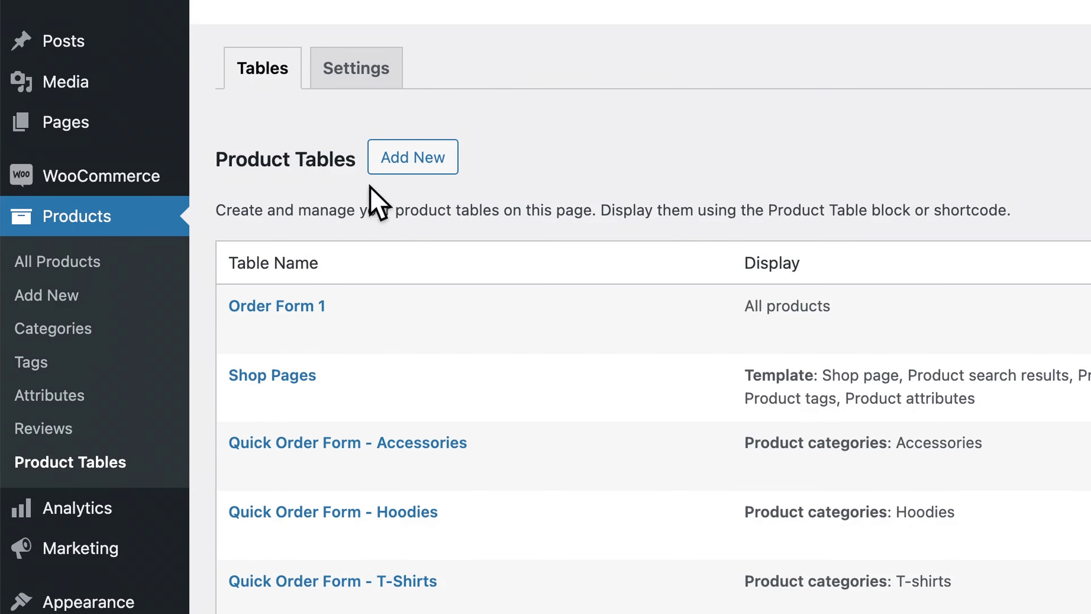
left_click(390, 169)
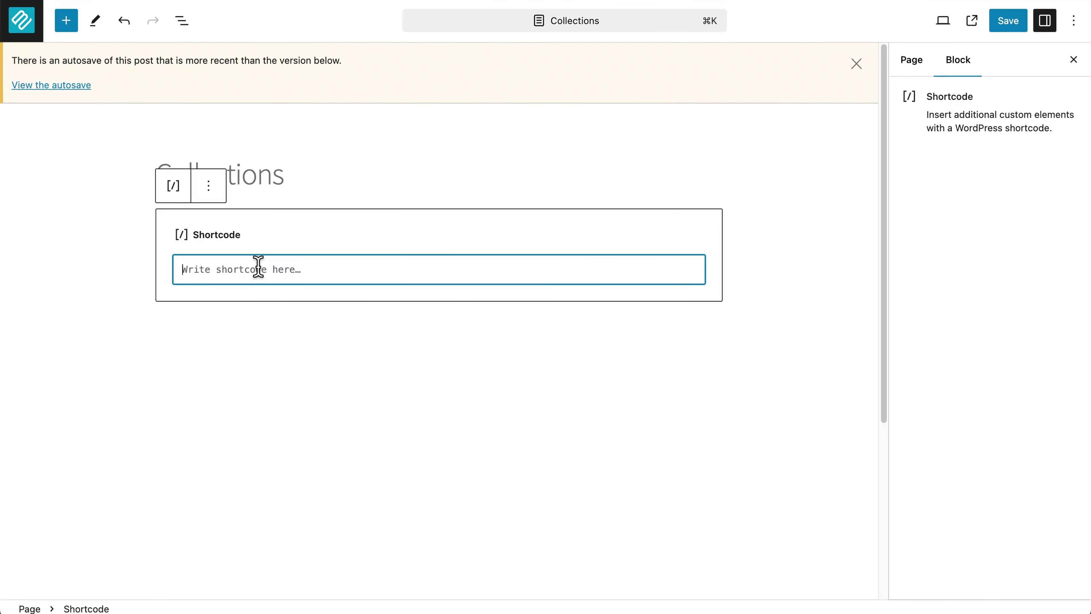
- Paste the [product_table id="1"] shortcode into the Collections page, save it, and return to the wizard
type("[product_table id=\"1\"]")
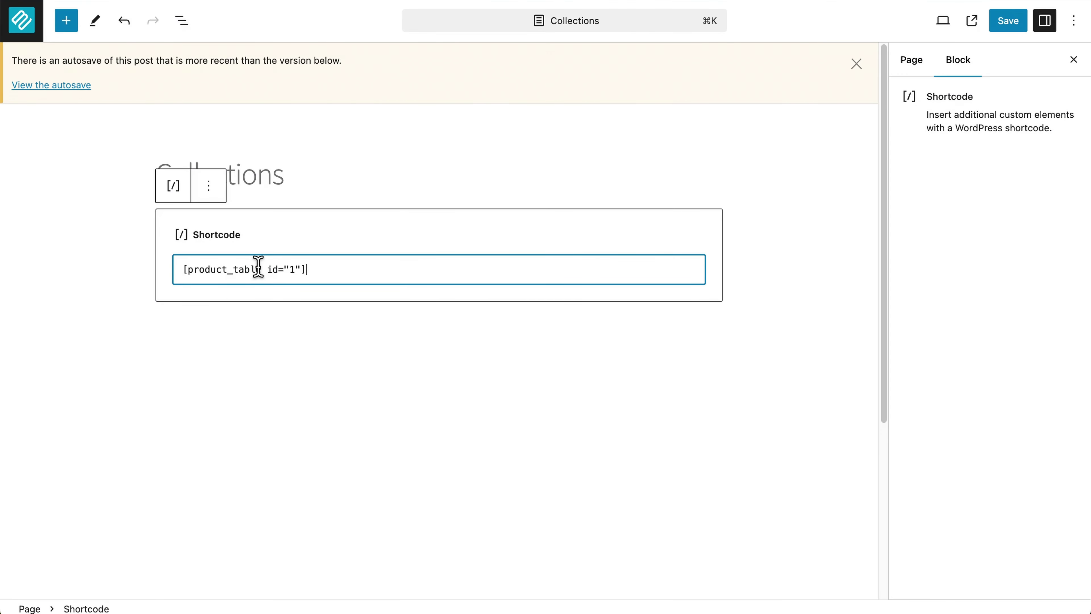
left_click(326, 333)
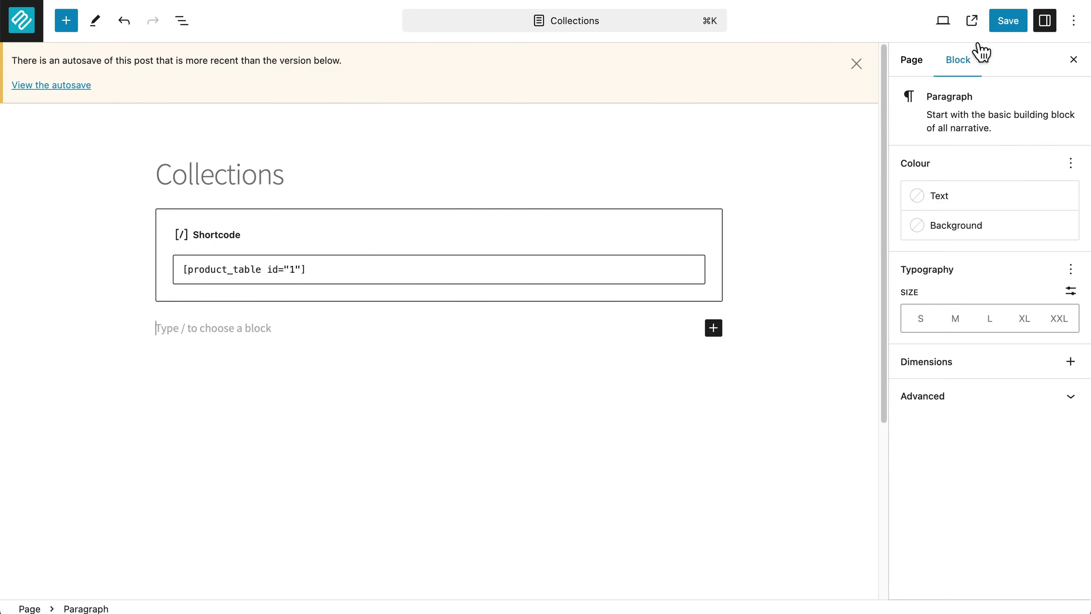
left_click(1013, 19)
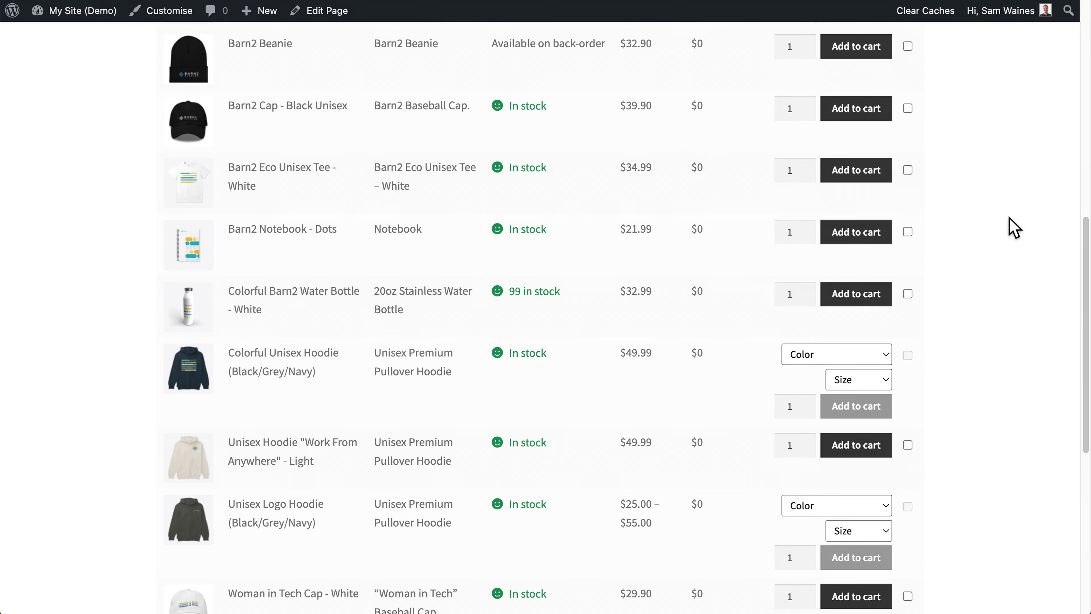
scroll(1015, 228, "up", 10)
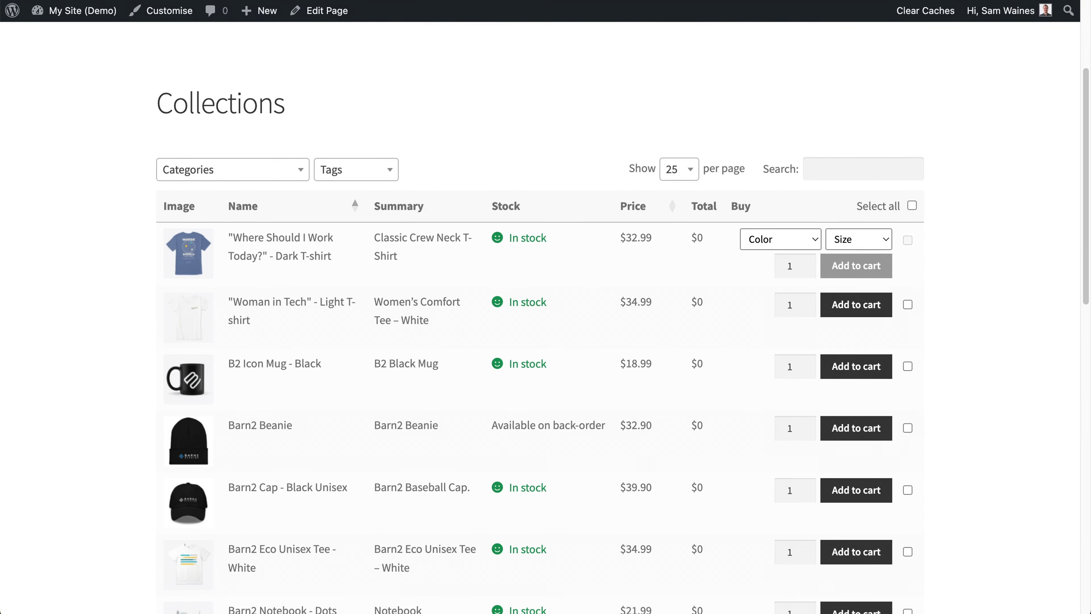
key("super+w")
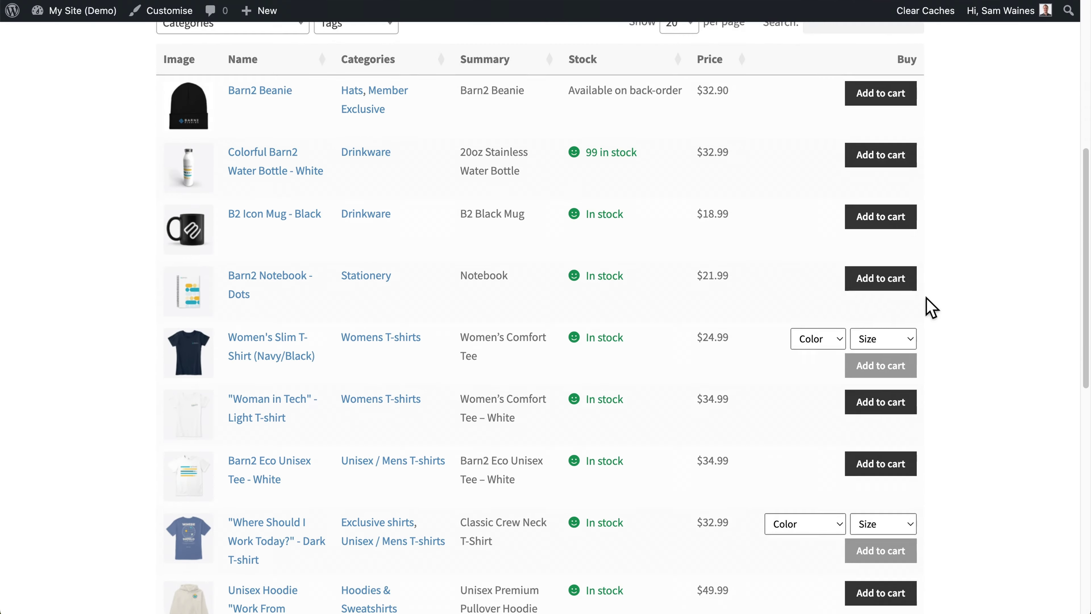
scroll(930, 307, "down", 8)
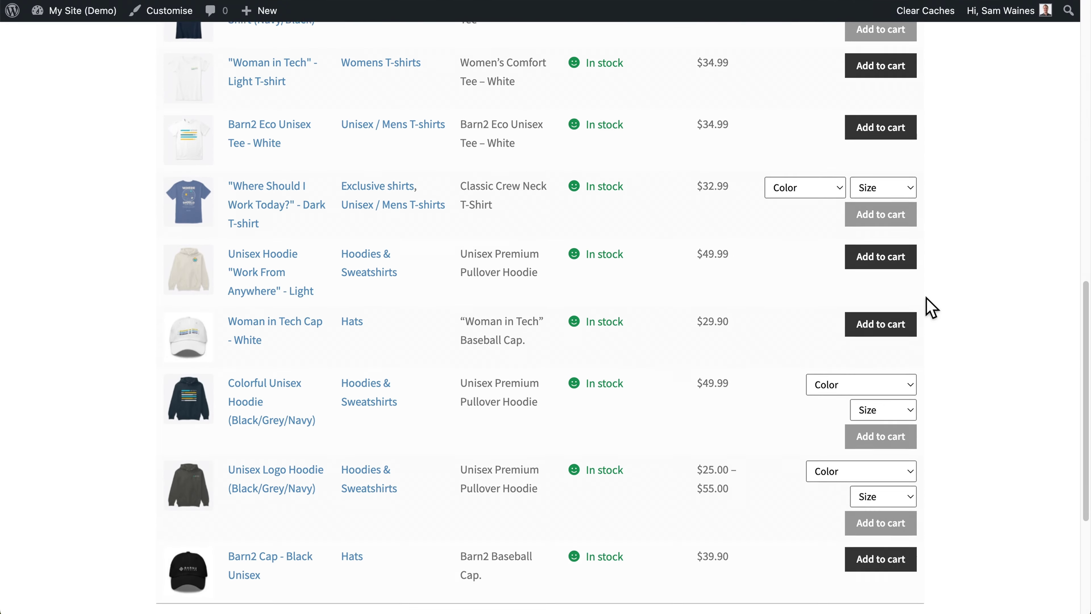
scroll(930, 307, "down", 2)
scroll(930, 308, "up", 12)
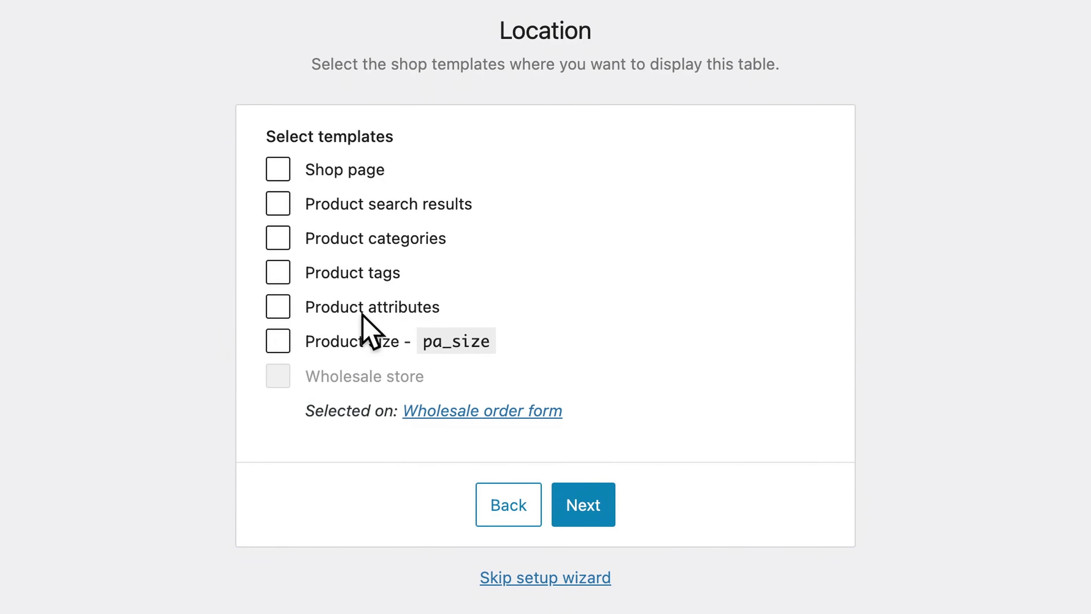
- Tick the Shop page template for the table, then go back to the Create a table step
left_click(275, 171)
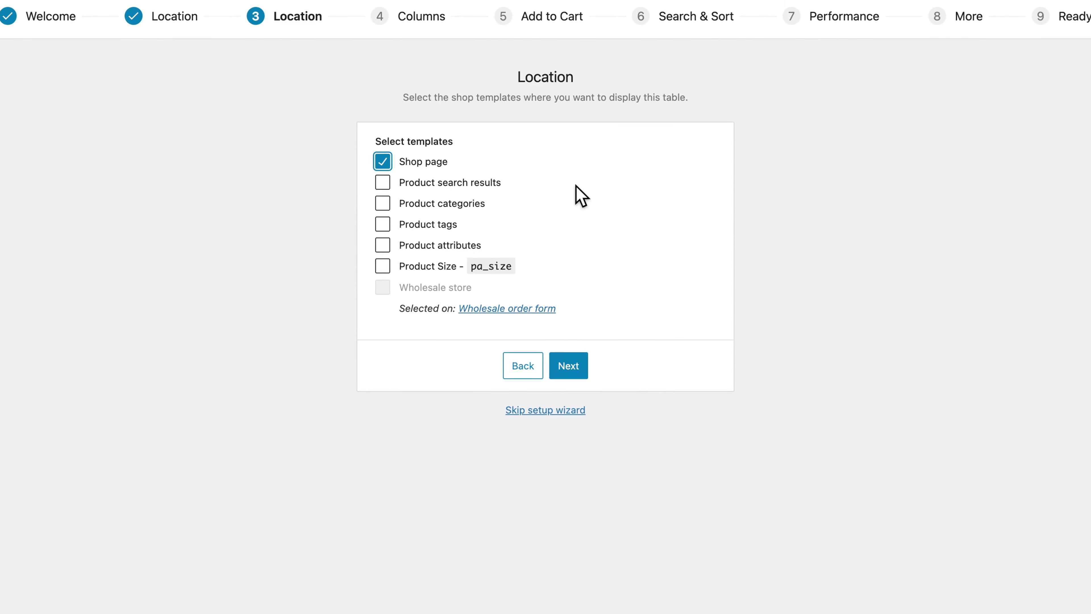
left_click(519, 361)
- Try adding the table to a page, limited to the Exclusive shirts category and Barn2 logo tag
left_click(393, 242)
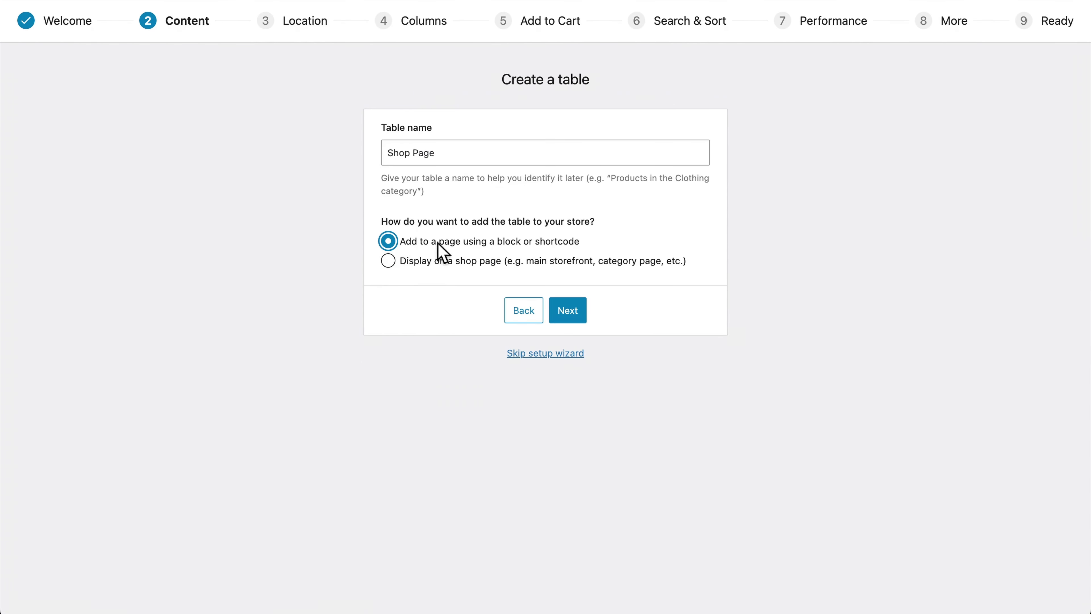
left_click(568, 311)
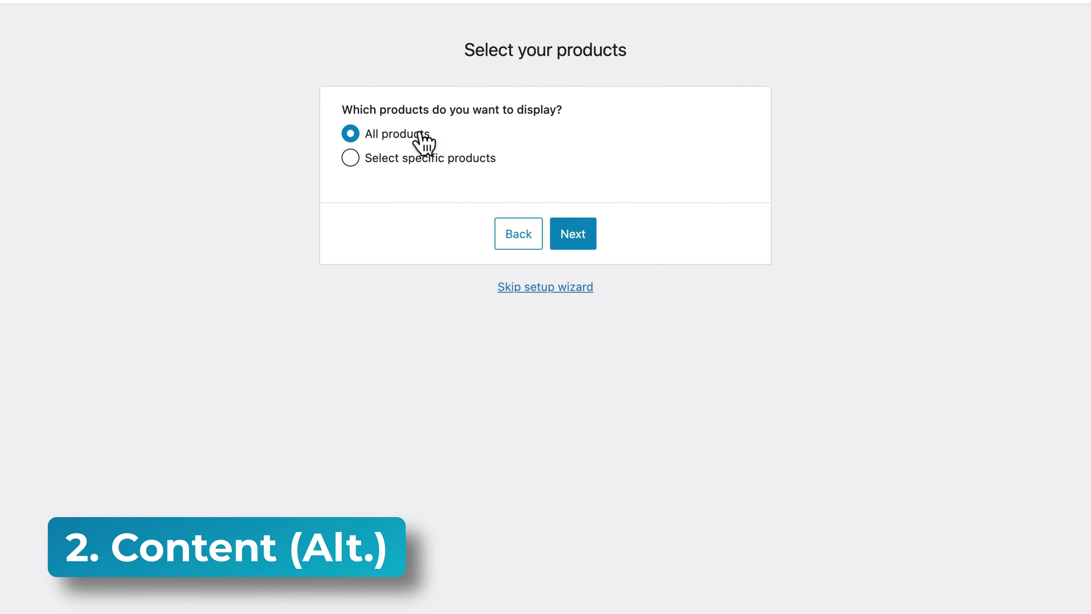
left_click(325, 153)
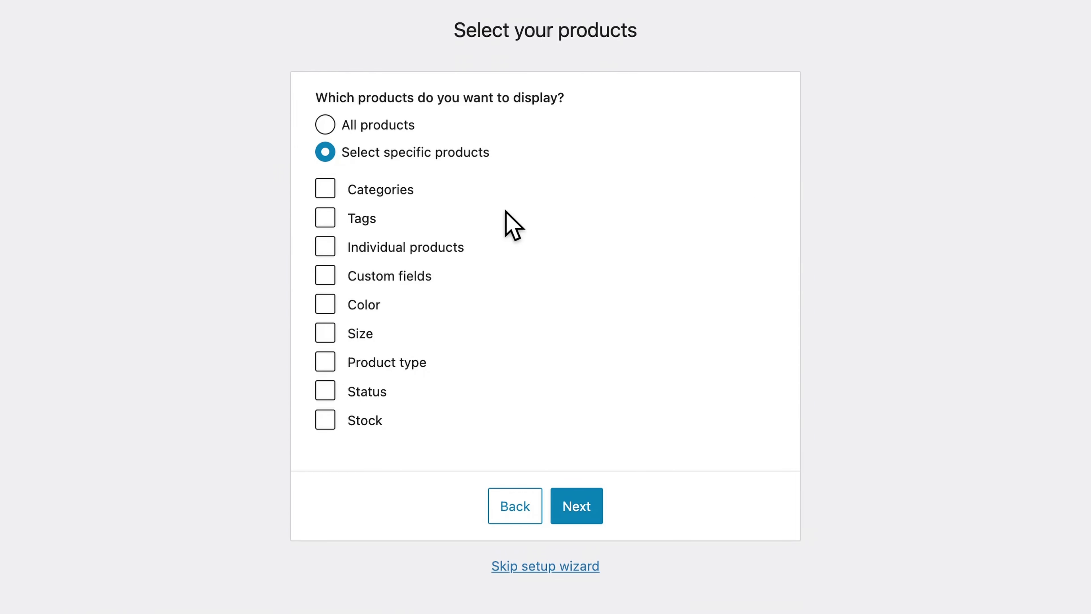
left_click(325, 189)
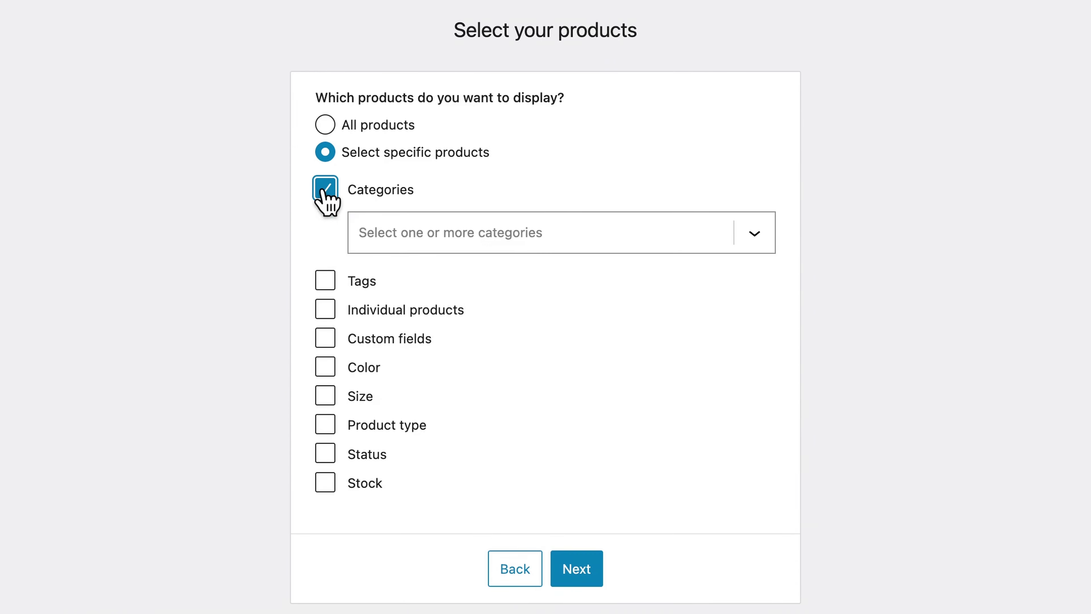
left_click(472, 244)
left_click(443, 316)
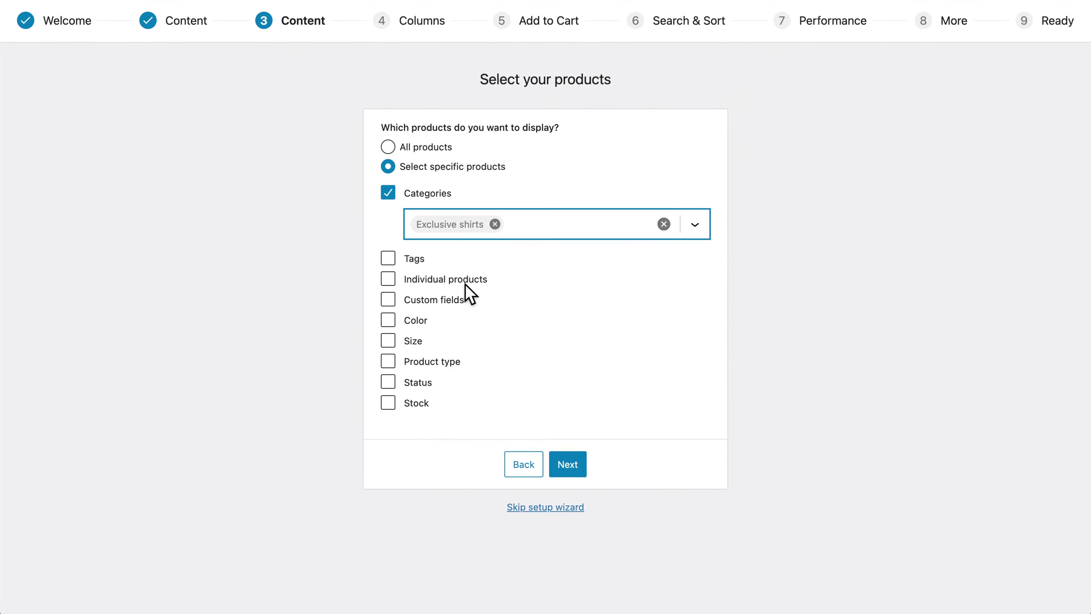
left_click(388, 259)
left_click(498, 297)
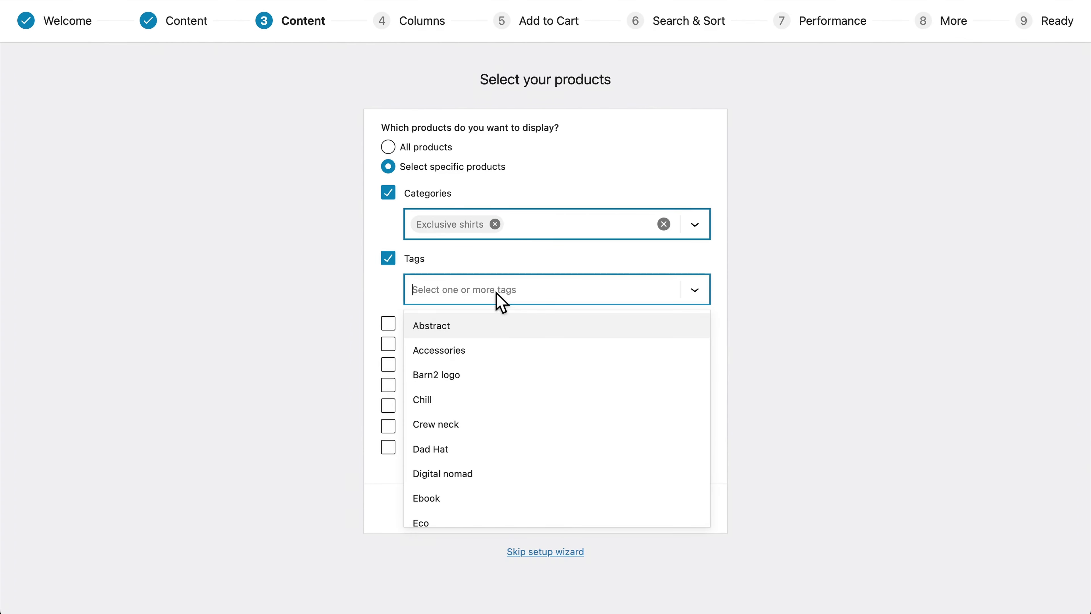
left_click(471, 380)
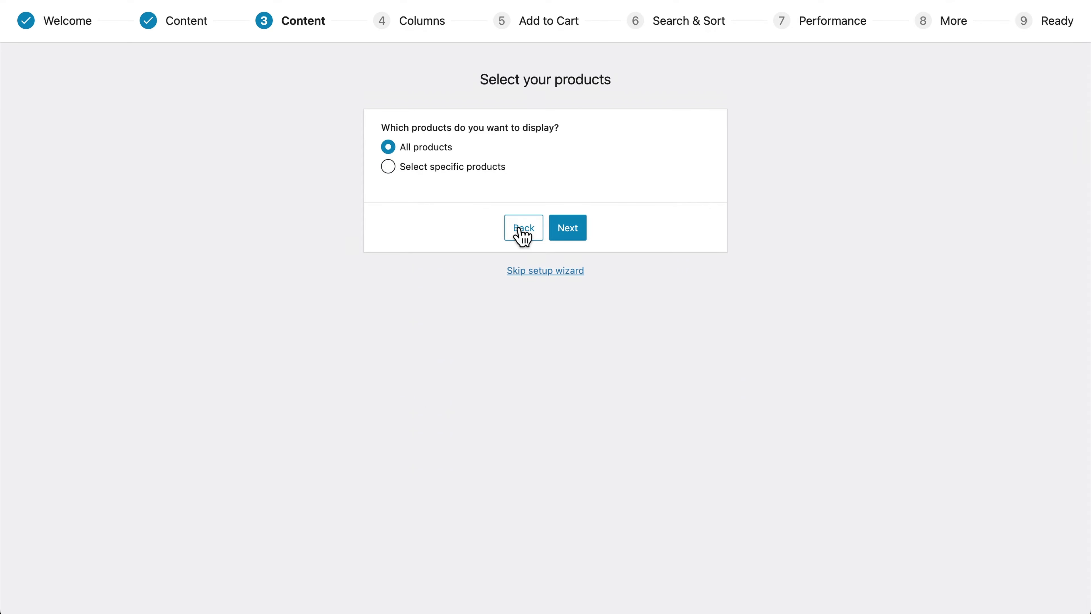
- Go back and switch the table placement to Display on a shop page instead
left_click(522, 234)
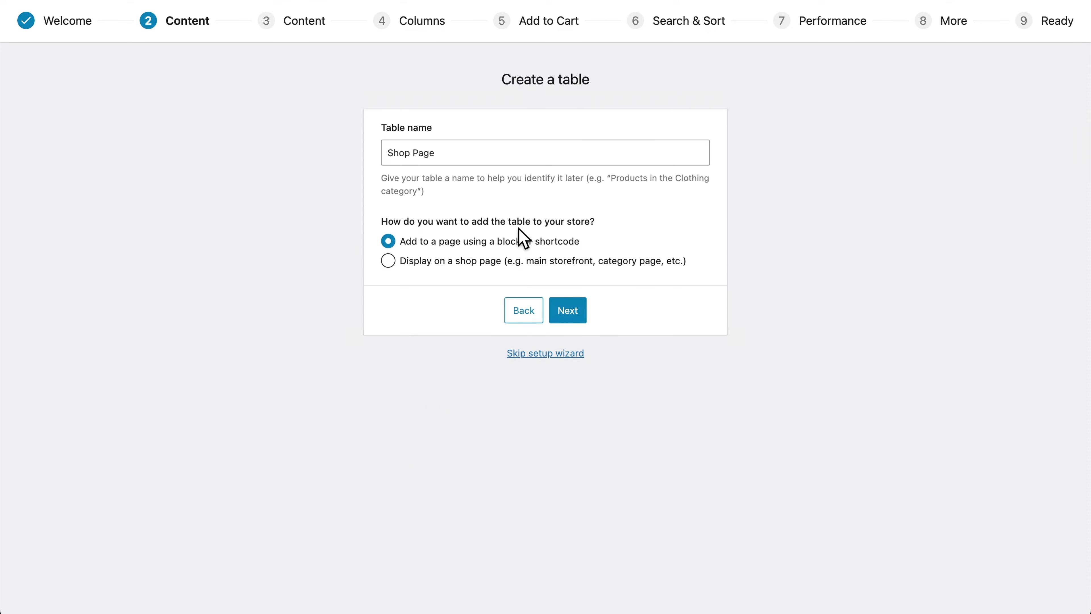
left_click(389, 260)
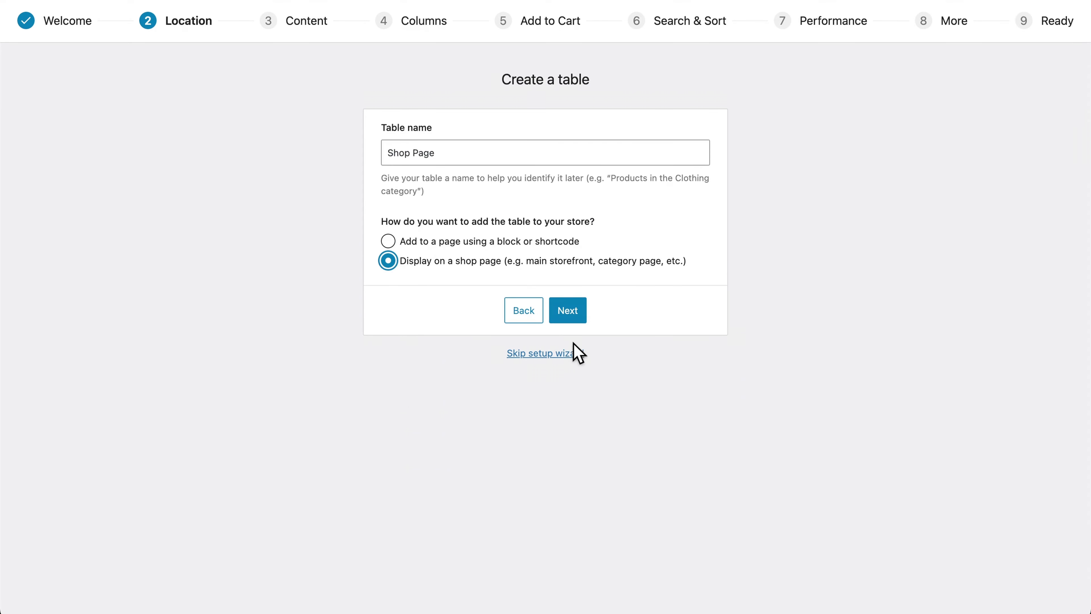
left_click(573, 316)
- Add a Categories column and drag it between the Name and Summary columns
left_click(562, 365)
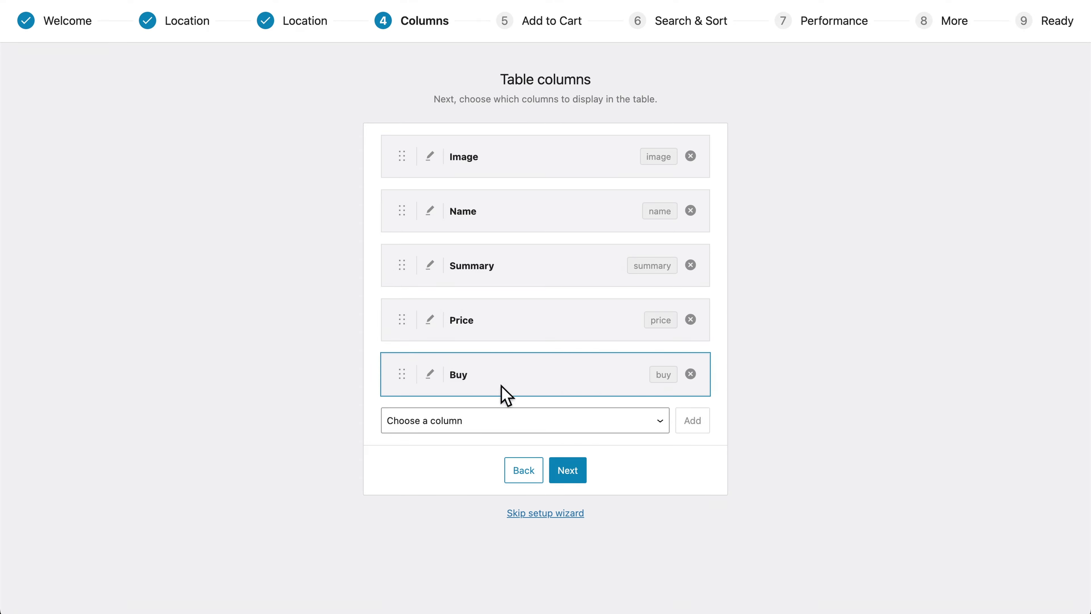
left_click(630, 425)
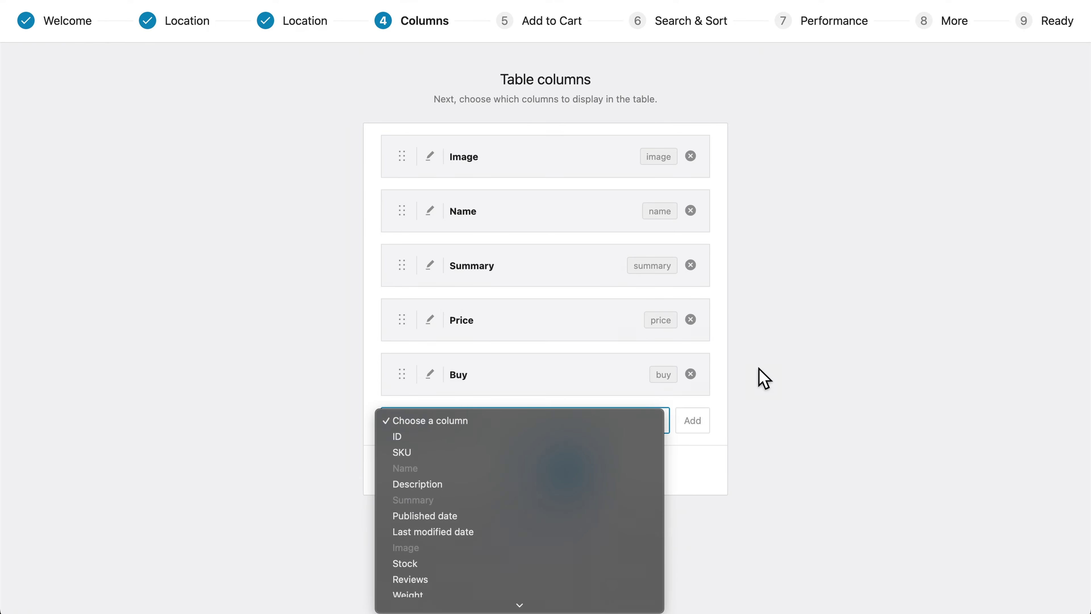
scroll(531, 507, "down", 5)
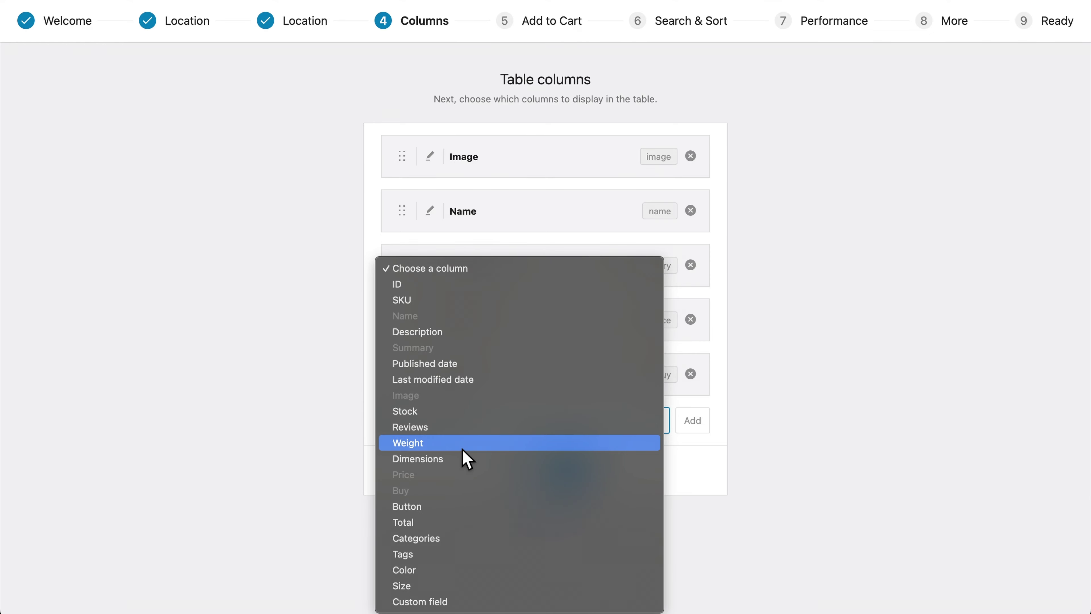
left_click(444, 540)
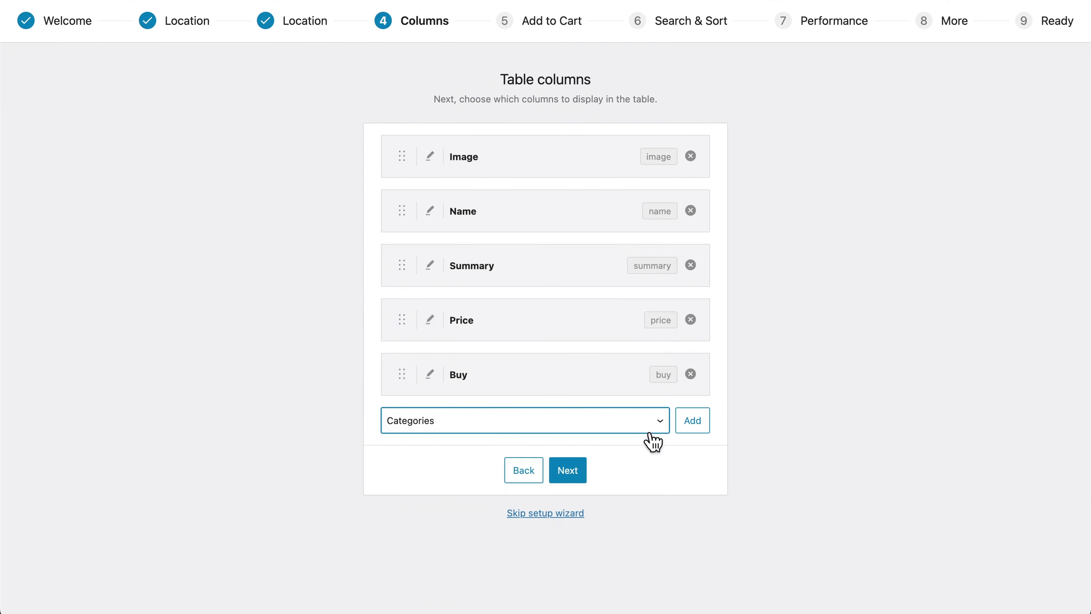
left_click(692, 422)
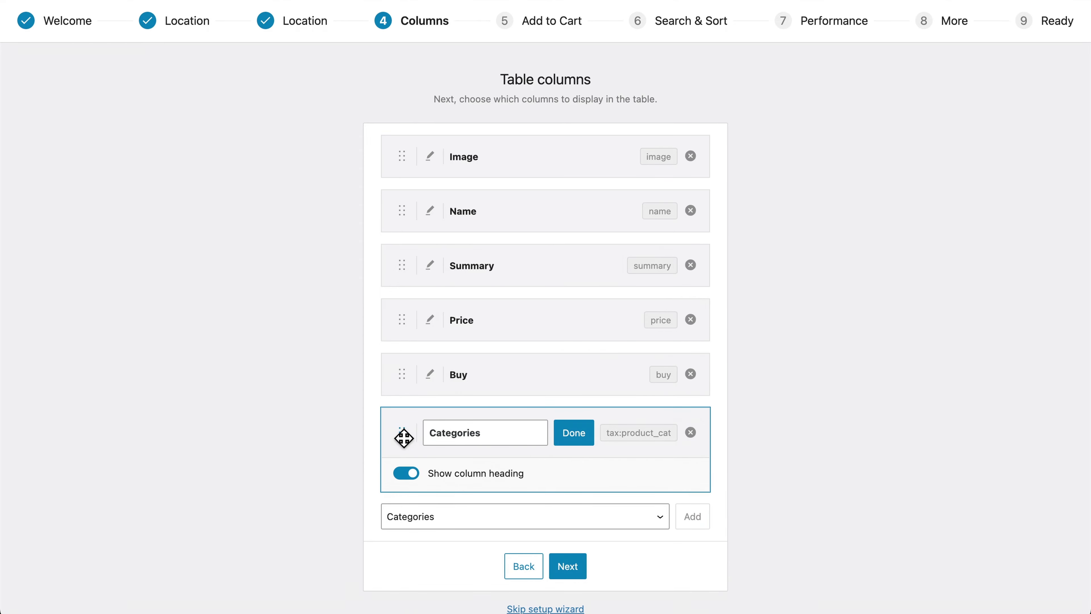
left_click_drag(404, 431, 407, 269)
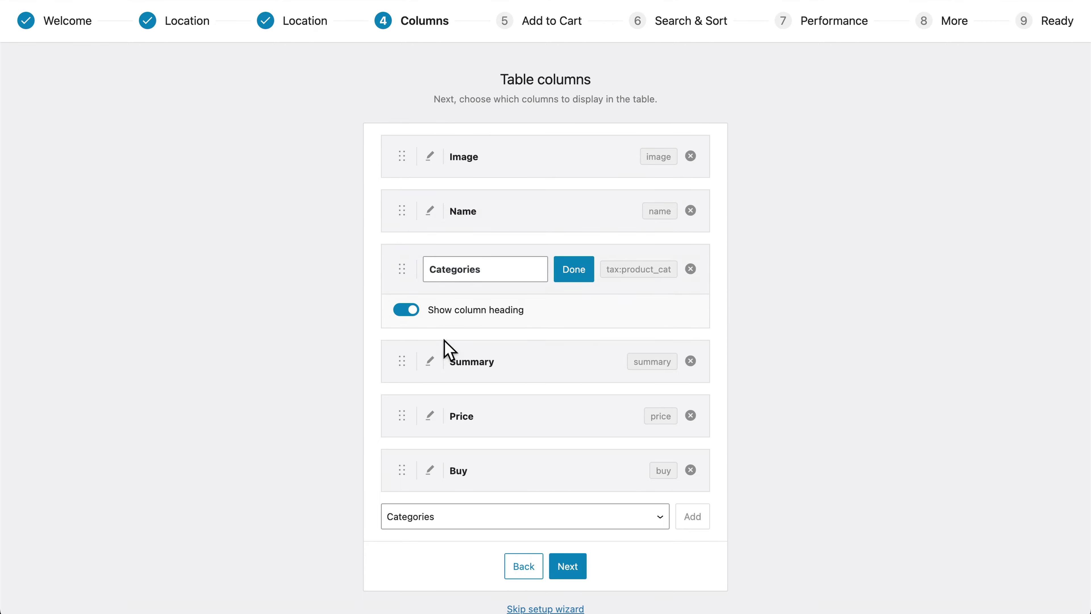
left_click(478, 518)
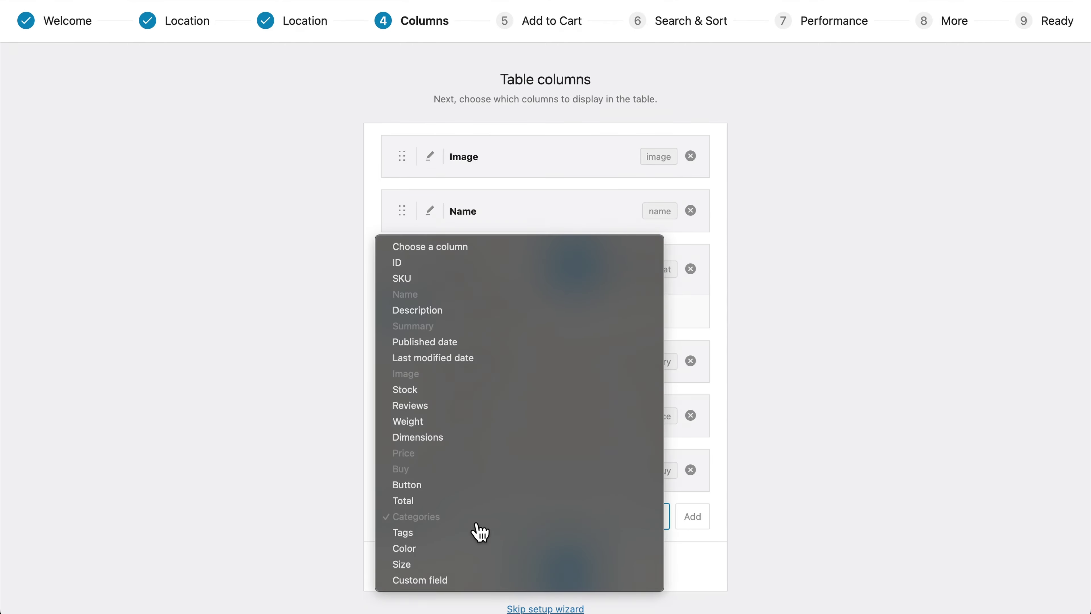
- Add a Stock column, move it between Summary and Price, and continue to Add to Cart
left_click(442, 388)
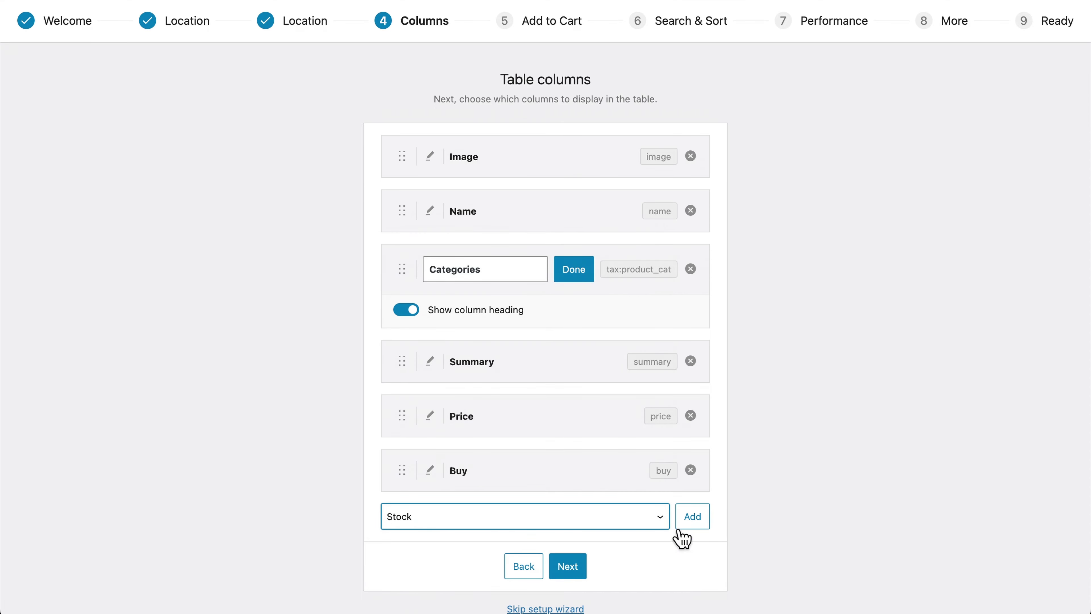
left_click(692, 517)
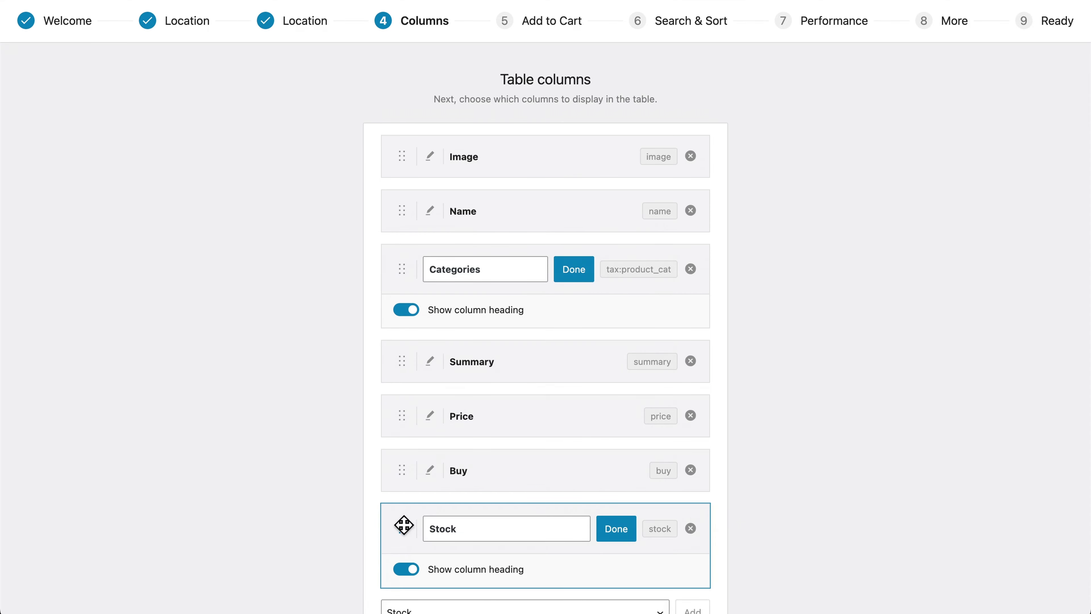
left_click_drag(404, 524, 406, 417)
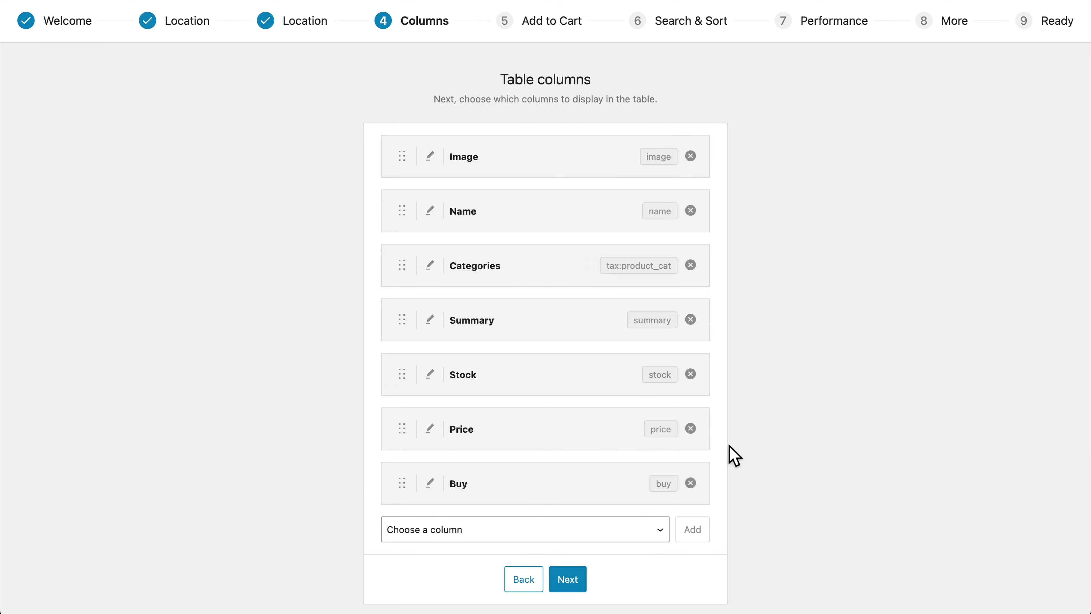
left_click(574, 586)
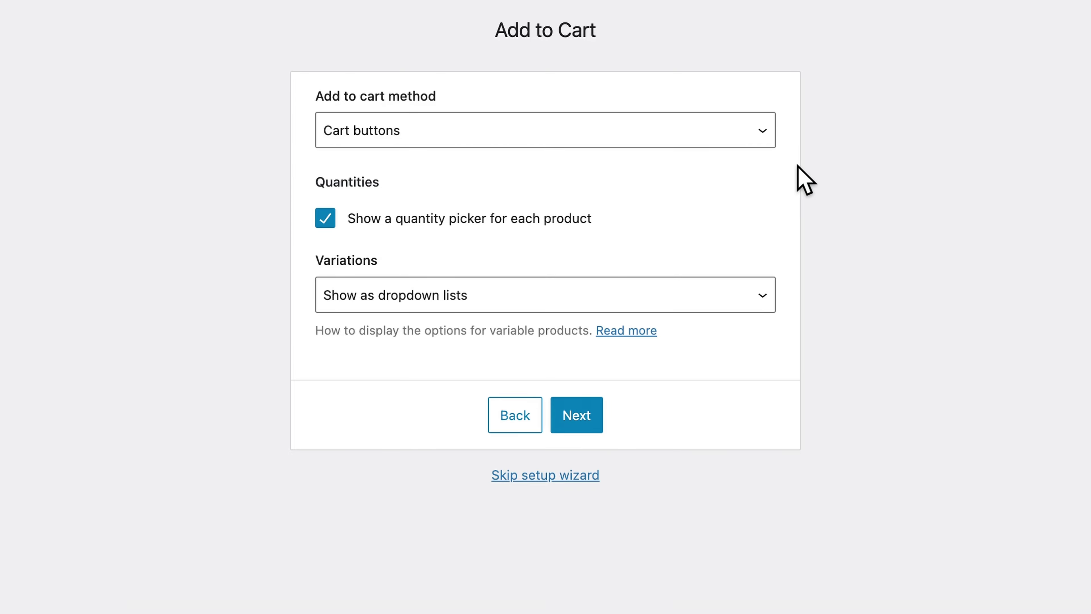
- Check the Add to cart method options and preview the table on the Shop page
left_click(679, 150)
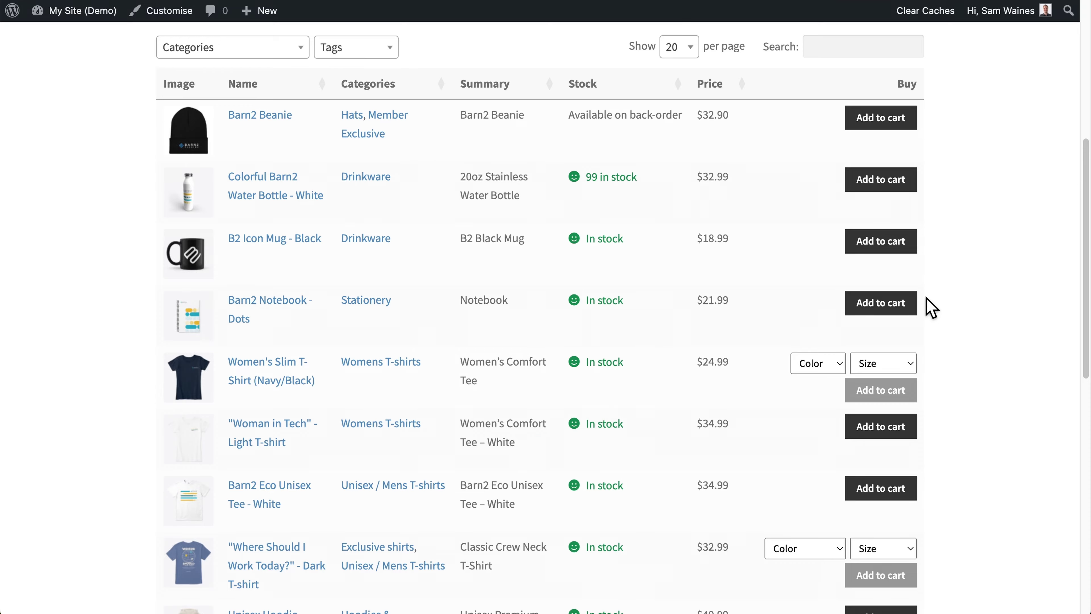
scroll(928, 306, "up", 7)
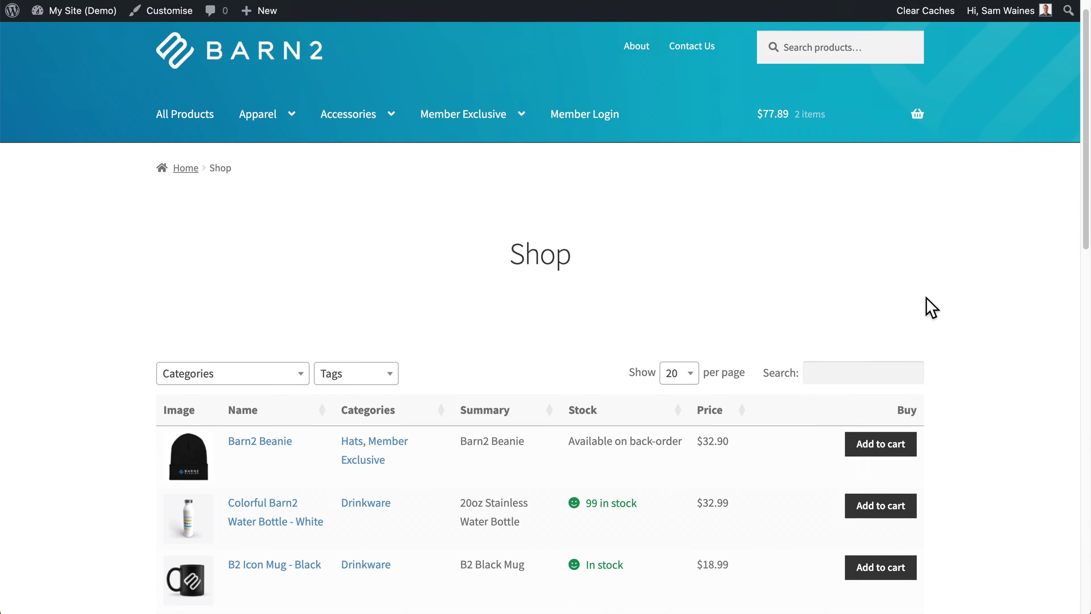
- Add the Barn2 Beanie with its cart button, then switch the add to cart method to Checkboxes
scroll(930, 306, "down", 10)
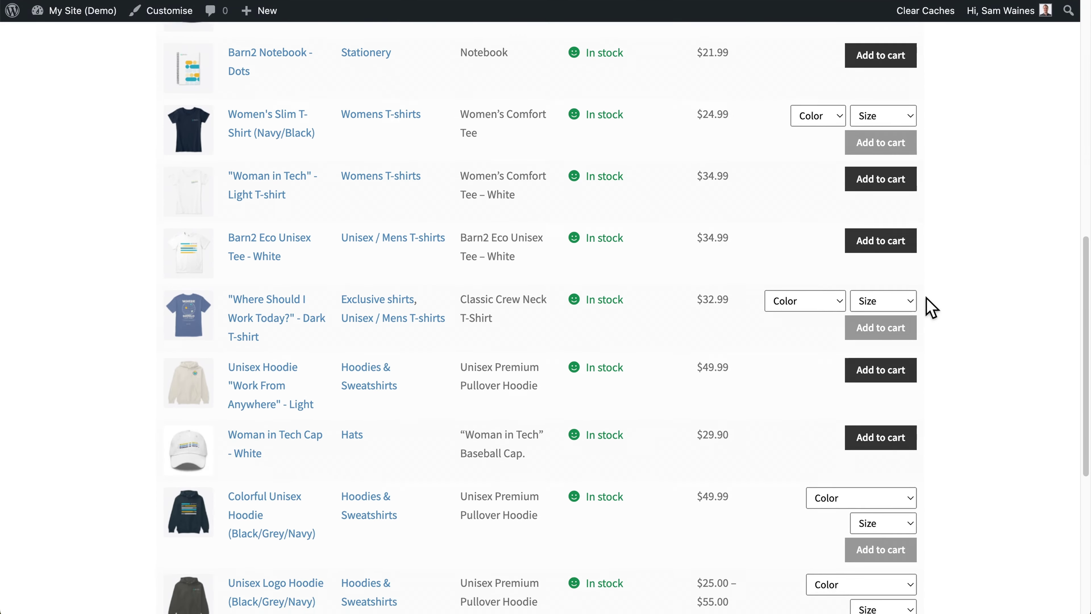
scroll(930, 307, "down", 5)
scroll(930, 307, "up", 5)
scroll(930, 308, "up", 8)
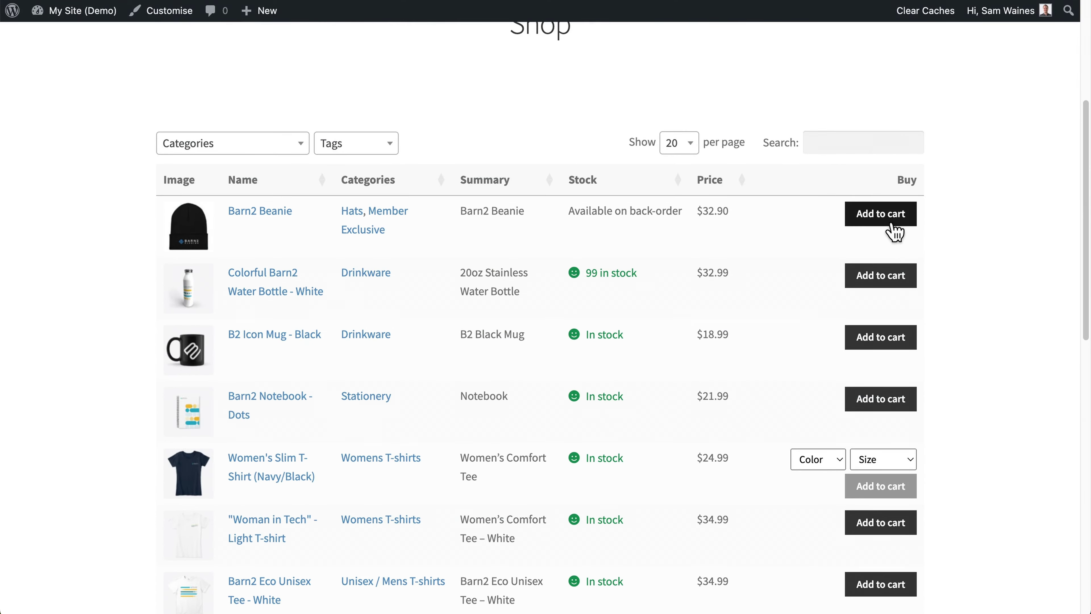
left_click(893, 221)
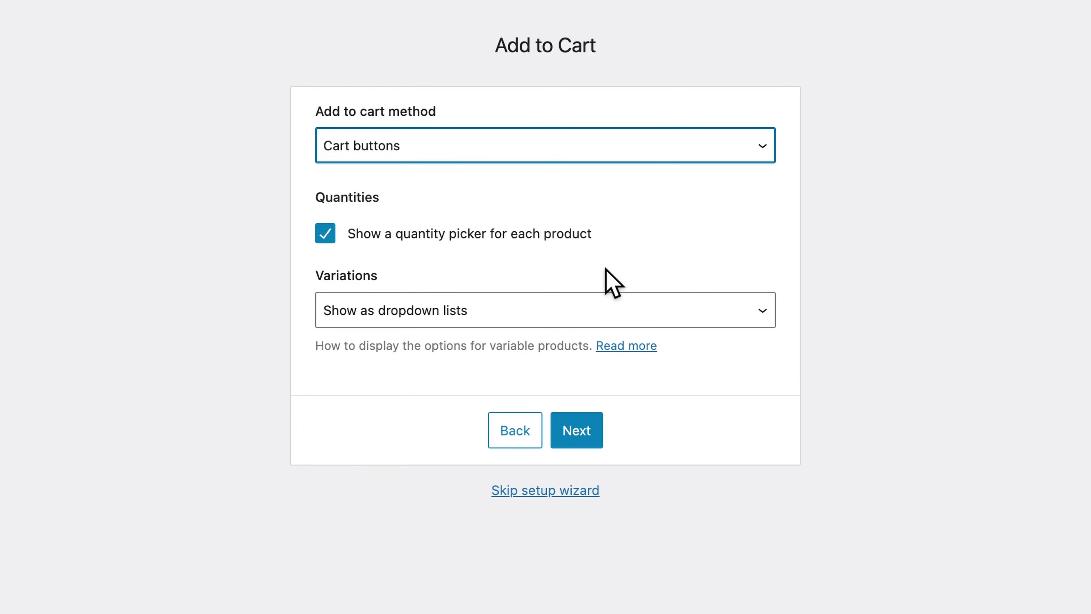
left_click(595, 148)
left_click(530, 176)
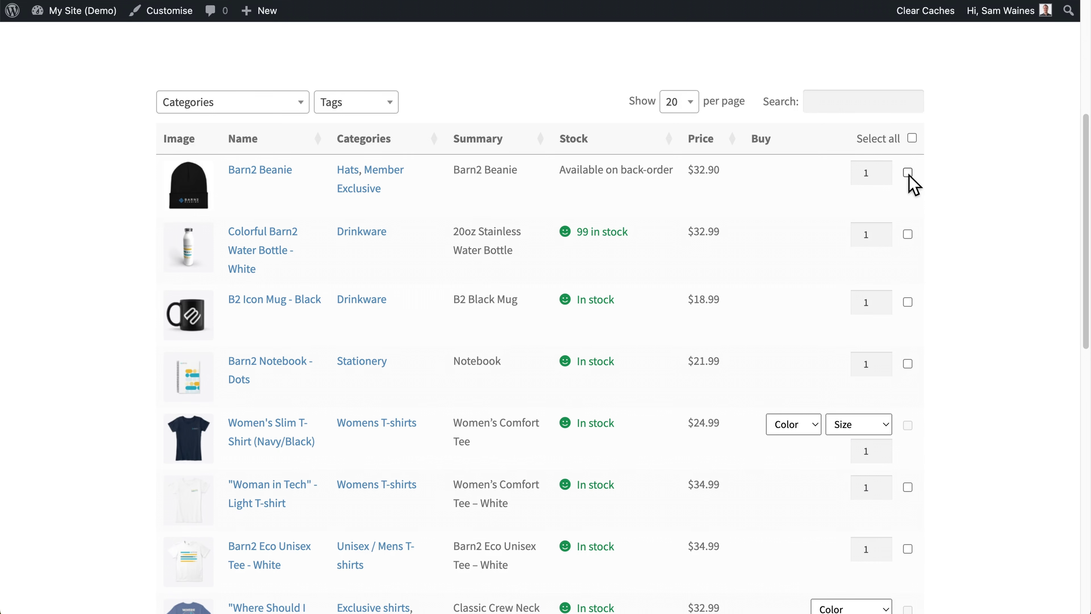
- Tick the Beanie, Water Bottle and Mug, raise their quantities, and add all seven items to the basket
left_click(908, 172)
left_click(908, 234)
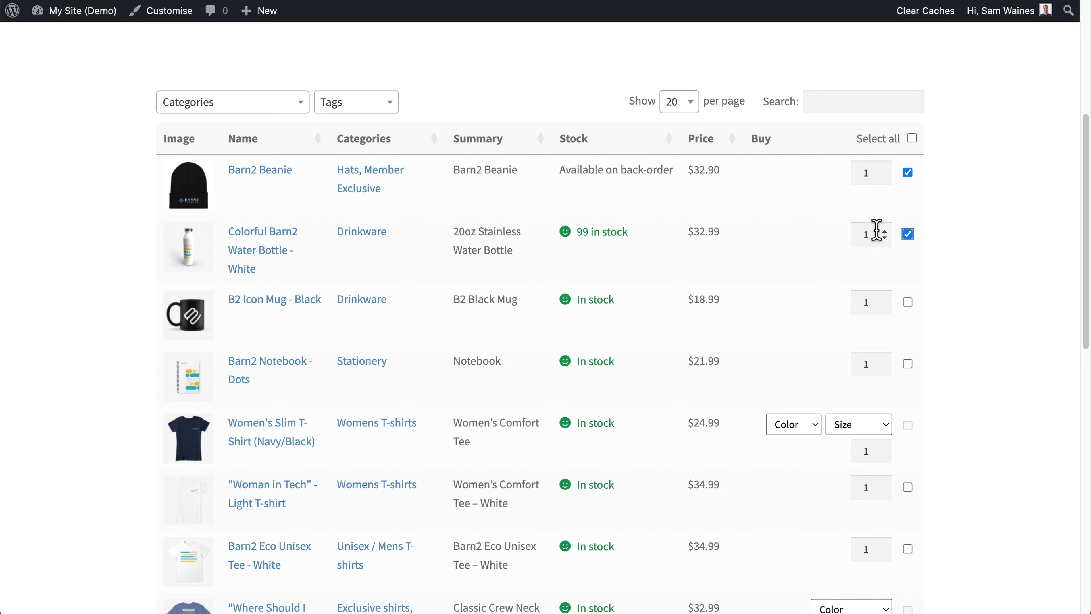
left_click(883, 231)
left_click(884, 169)
left_click(884, 168)
left_click(908, 302)
scroll(907, 306, "down", 15)
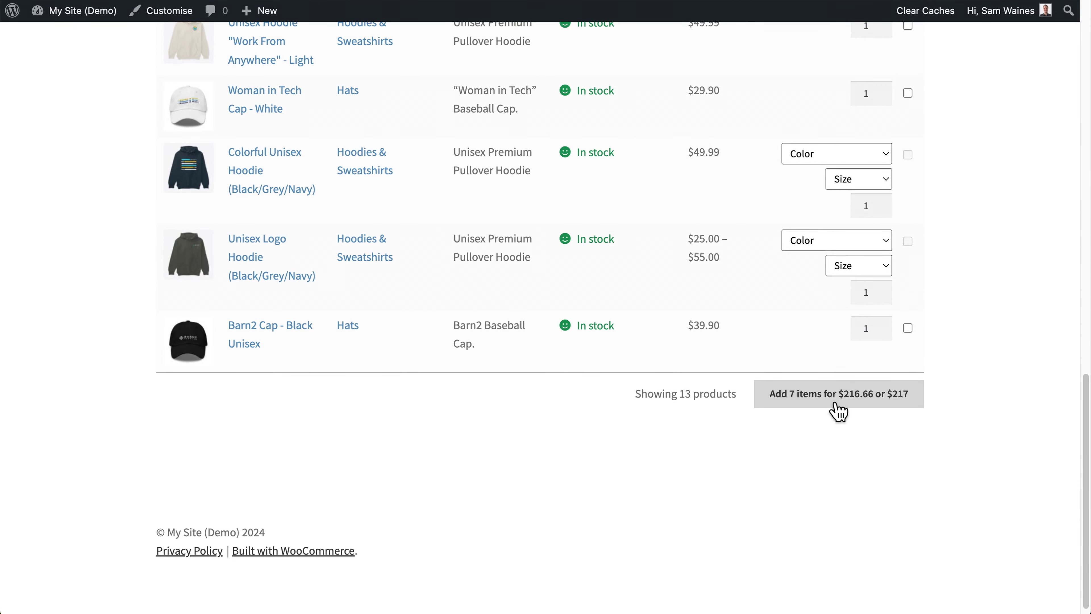
left_click(837, 412)
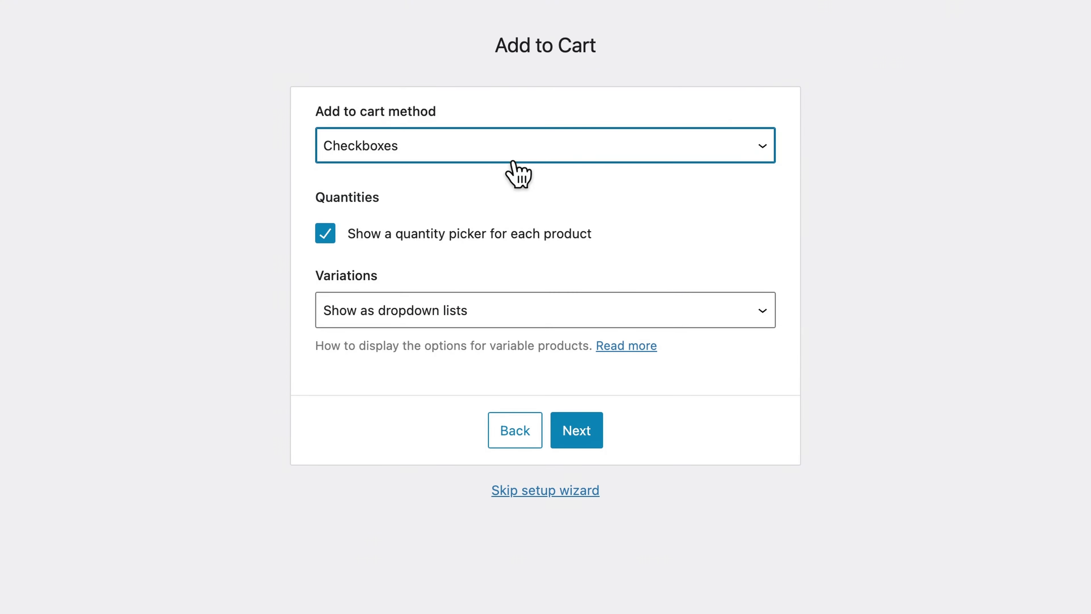
- Set the add to cart method to Cart buttons and checkboxes, and raise the water bottle and beanie quantities to 2
left_click(518, 158)
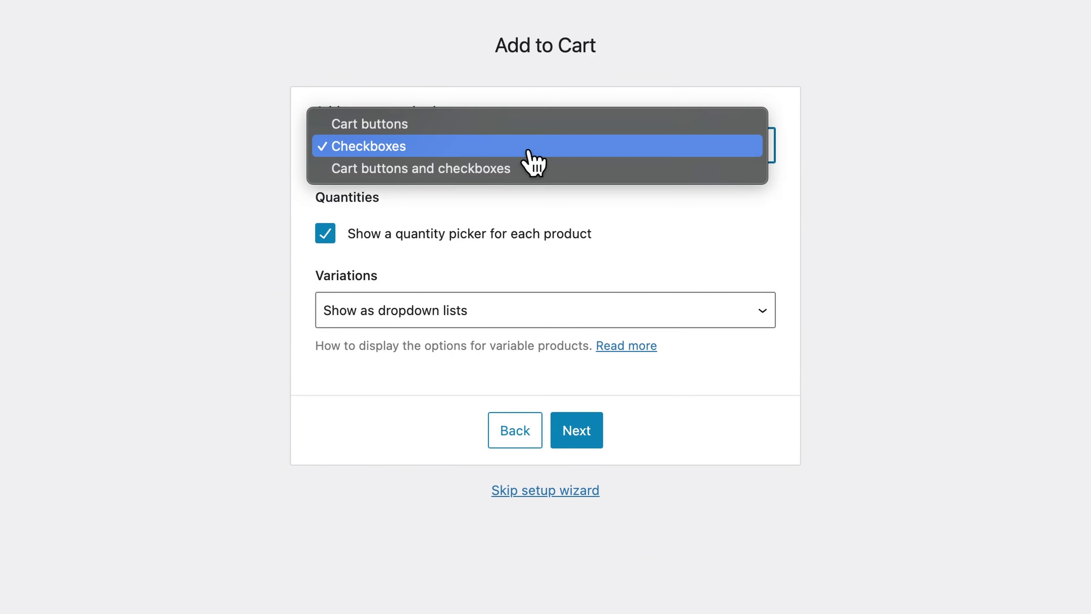
left_click(484, 169)
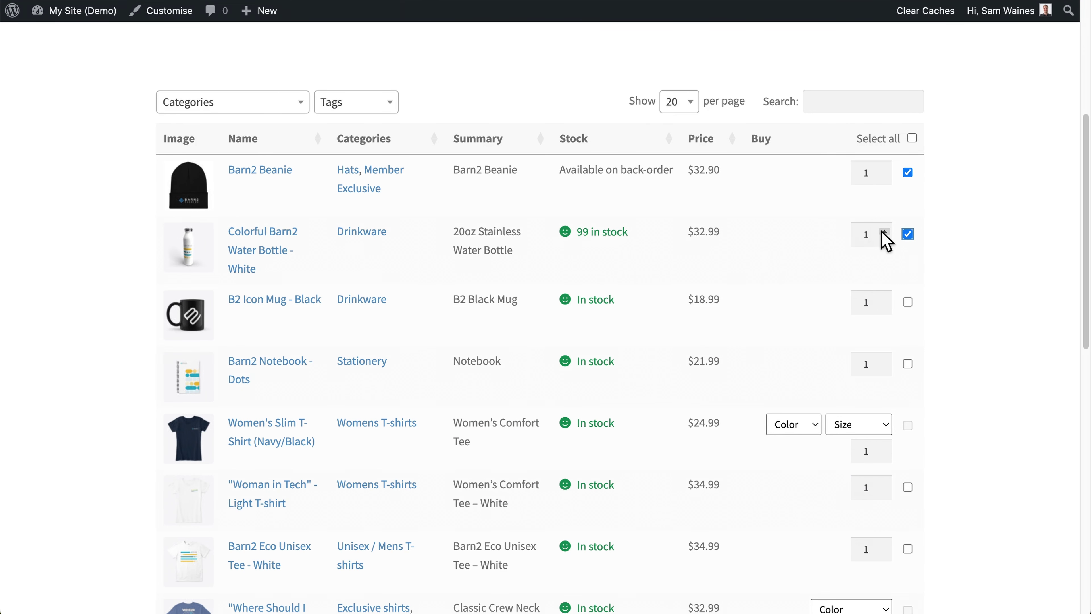
left_click(883, 232)
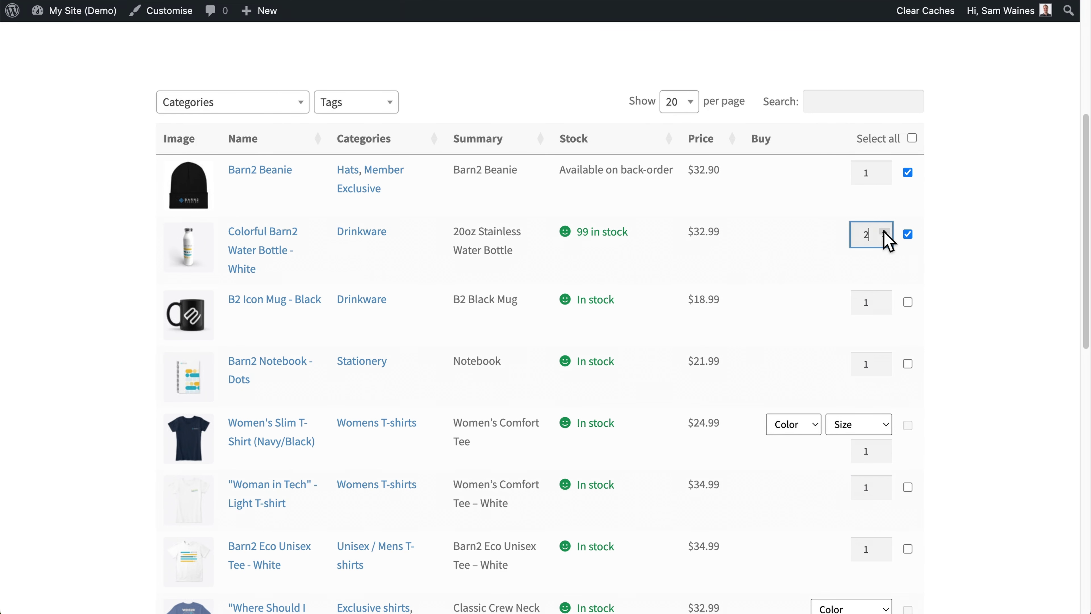
left_click(886, 169)
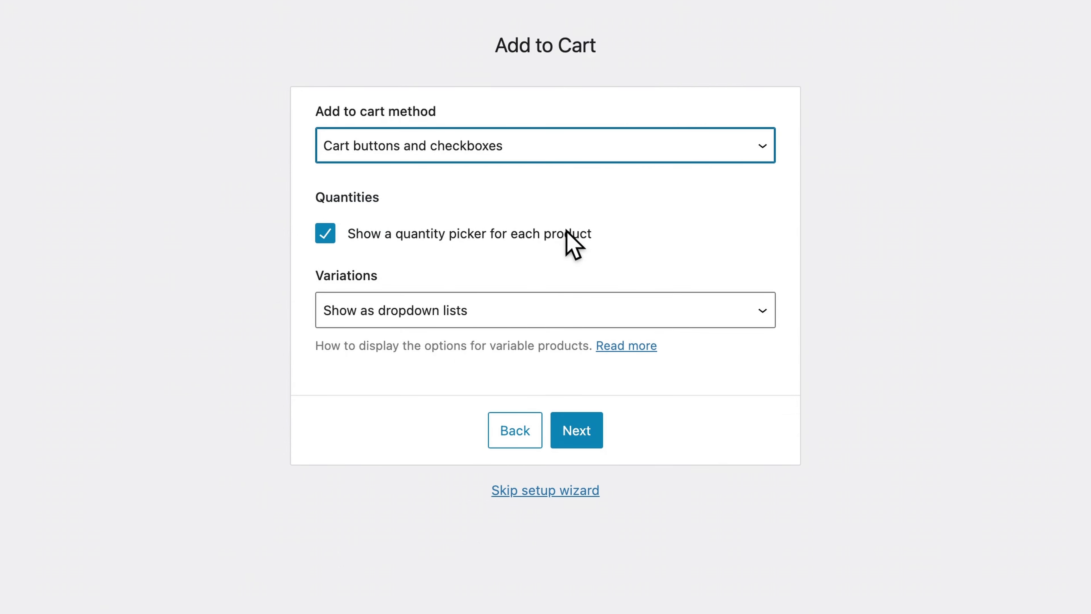
- Pick Black for the T-shirt, keep variations as dropdown lists, and continue to Search & Sort
left_click(558, 313)
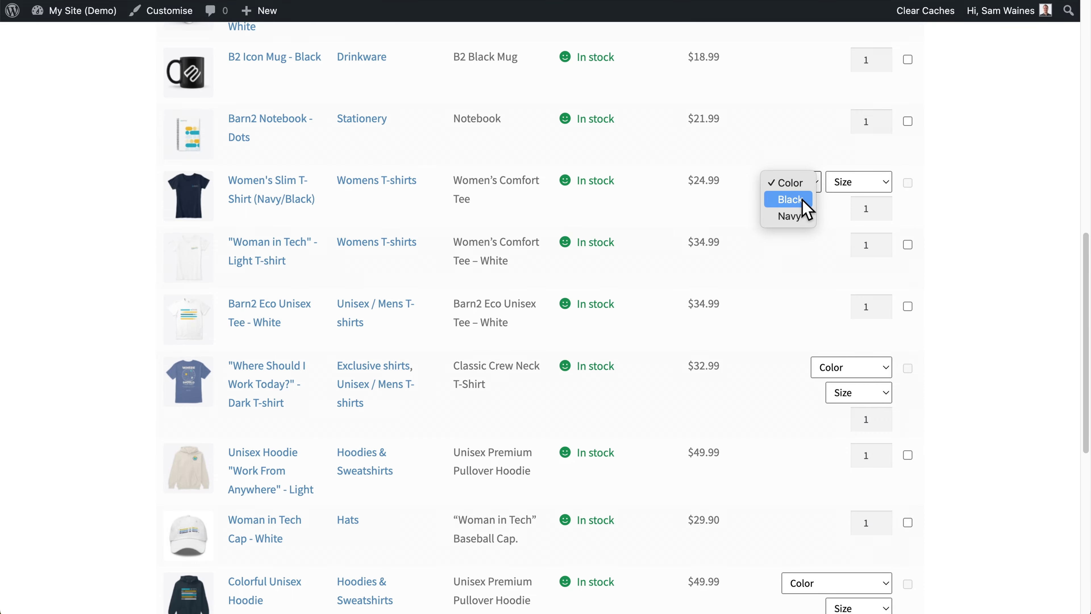
left_click(799, 202)
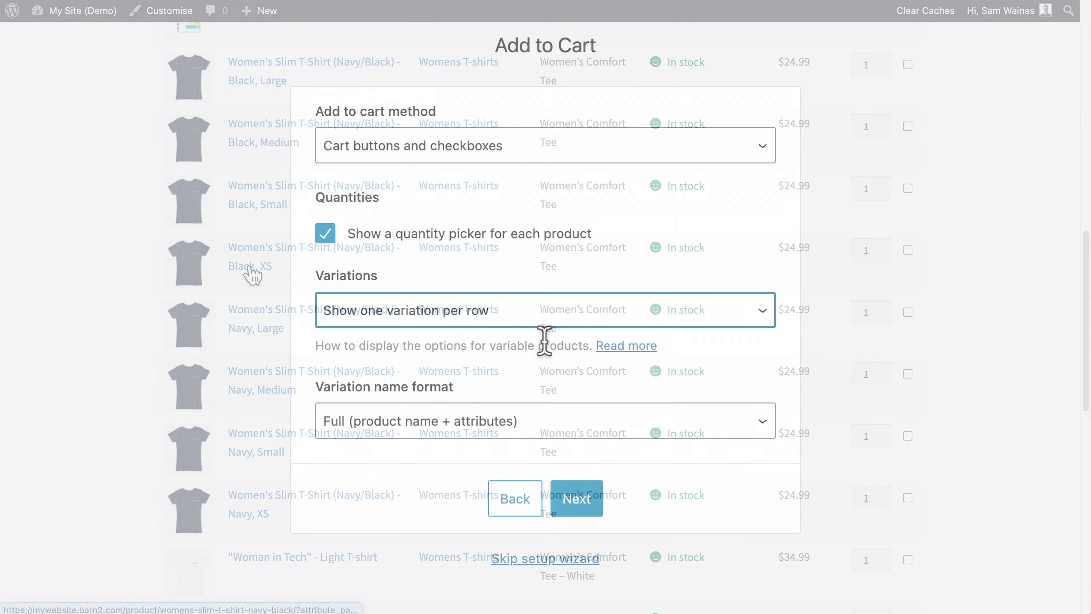
left_click(589, 430)
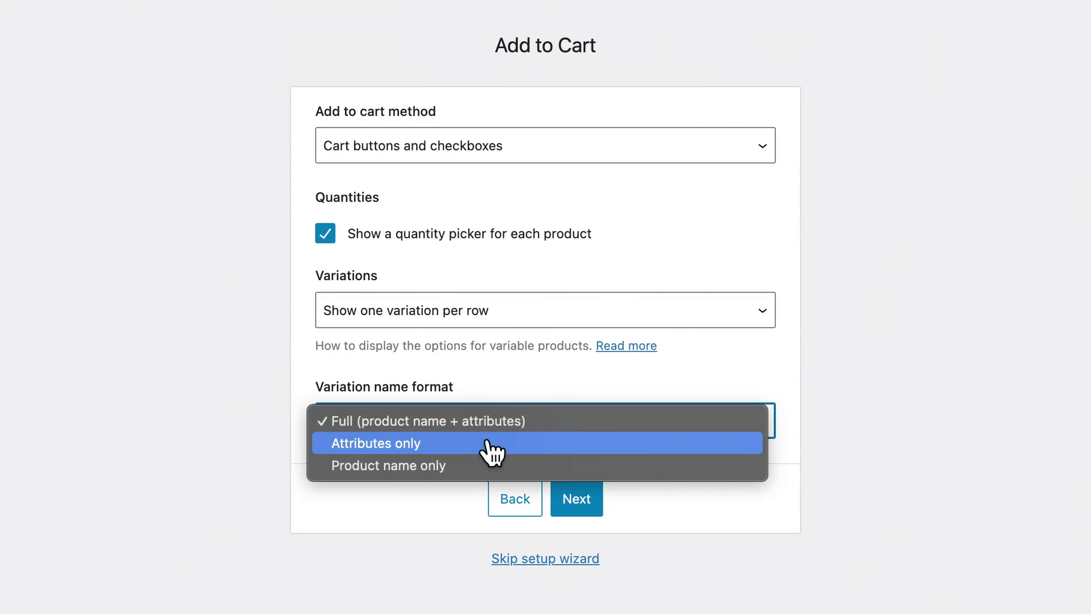
left_click(477, 310)
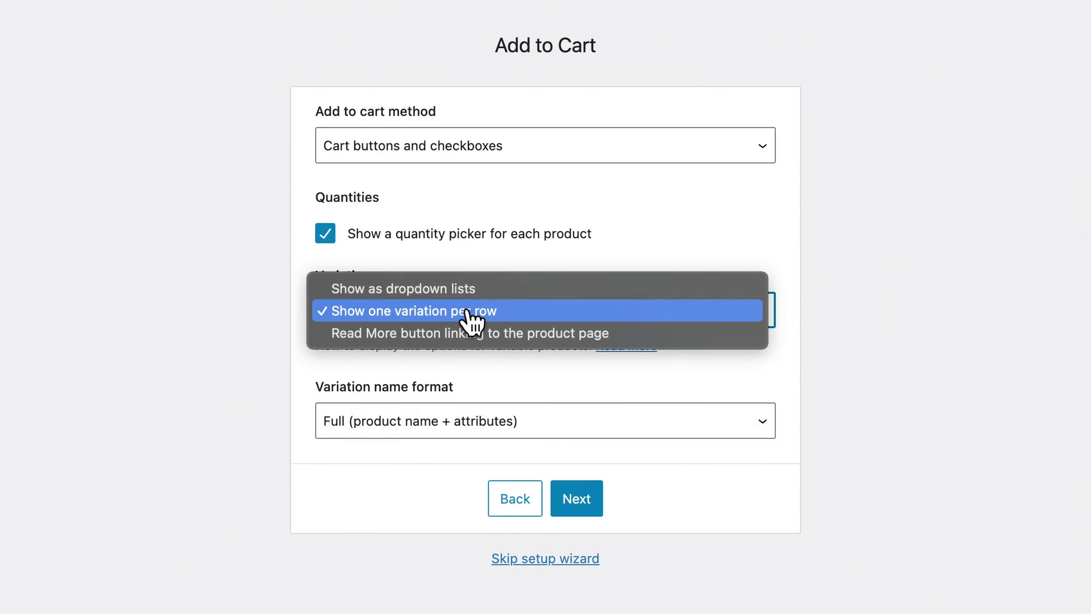
left_click(457, 291)
left_click(584, 442)
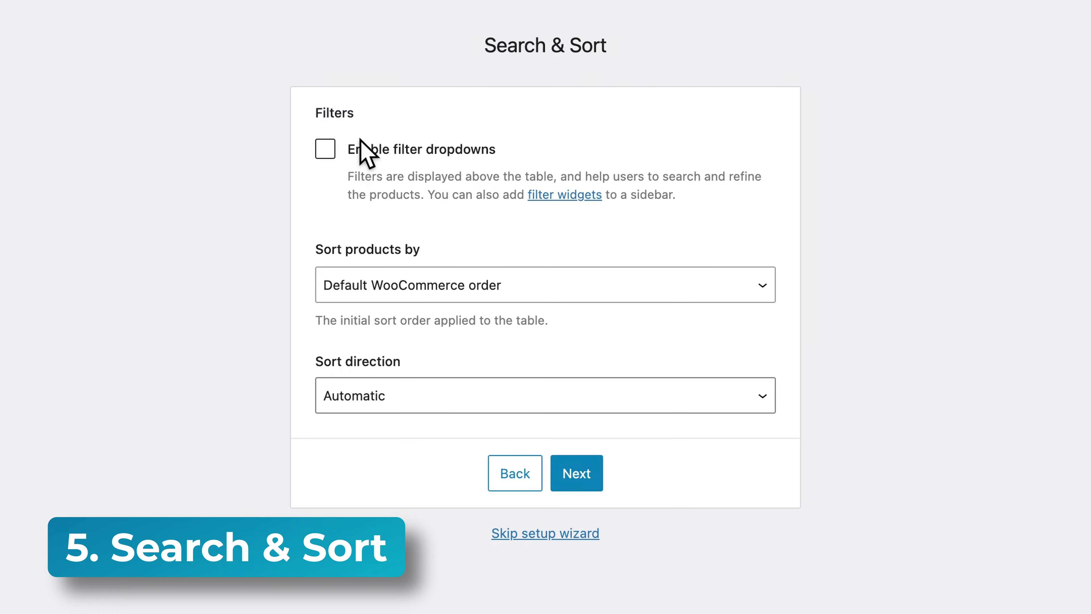
- Turn on filter dropdowns and add Categories and Tags filters above the table
left_click(326, 150)
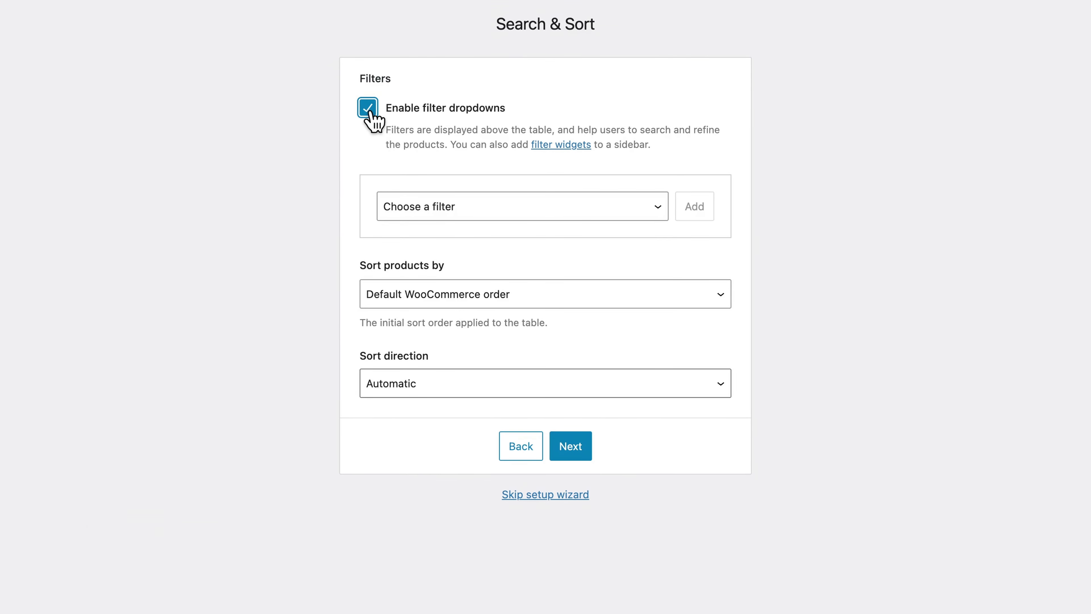
left_click(631, 220)
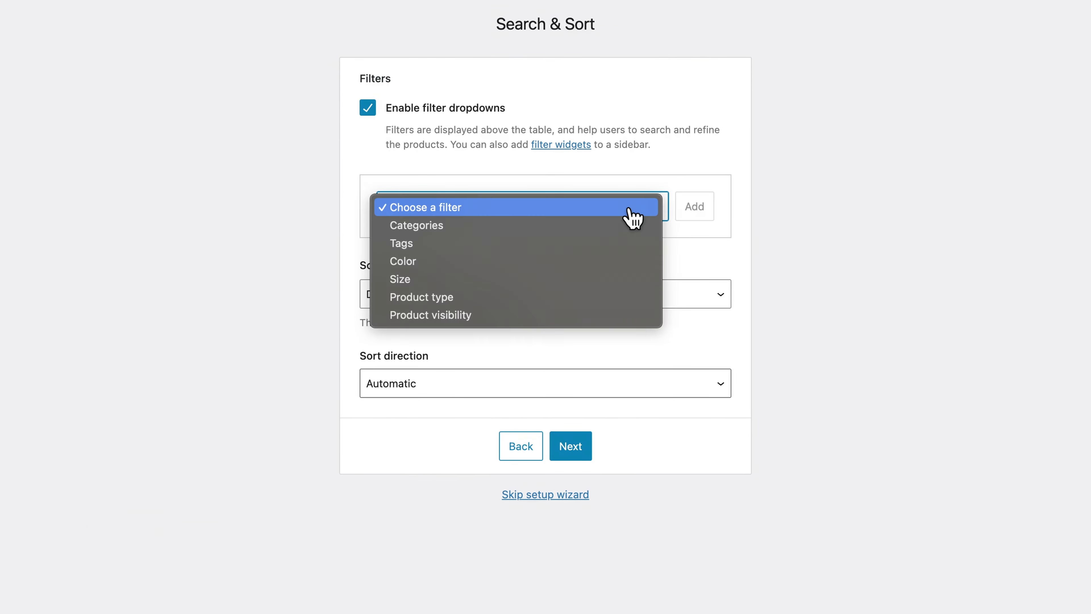
left_click(490, 224)
left_click(690, 214)
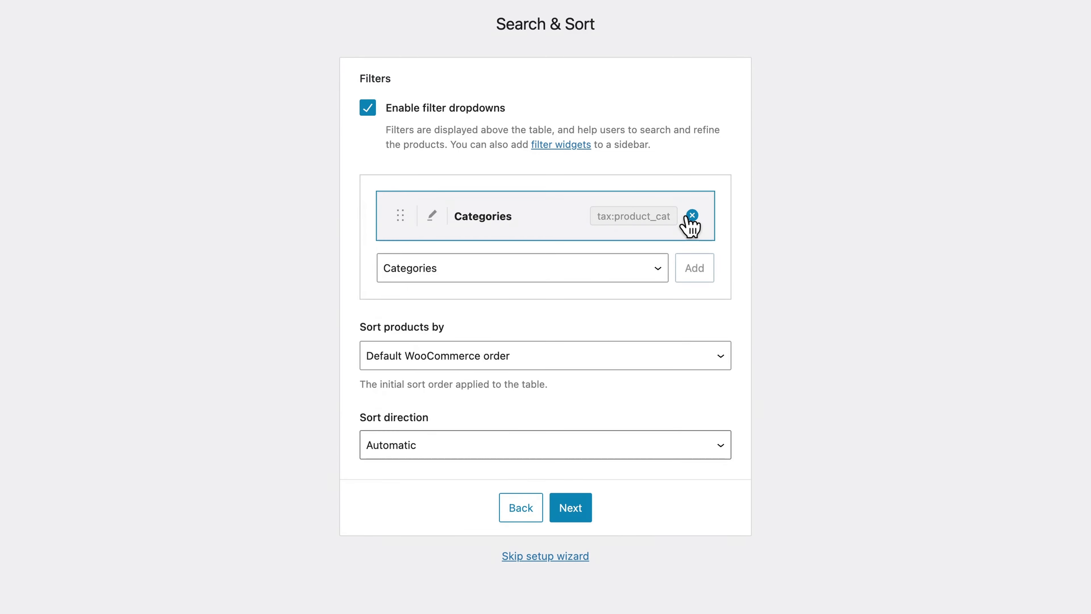
left_click(575, 270)
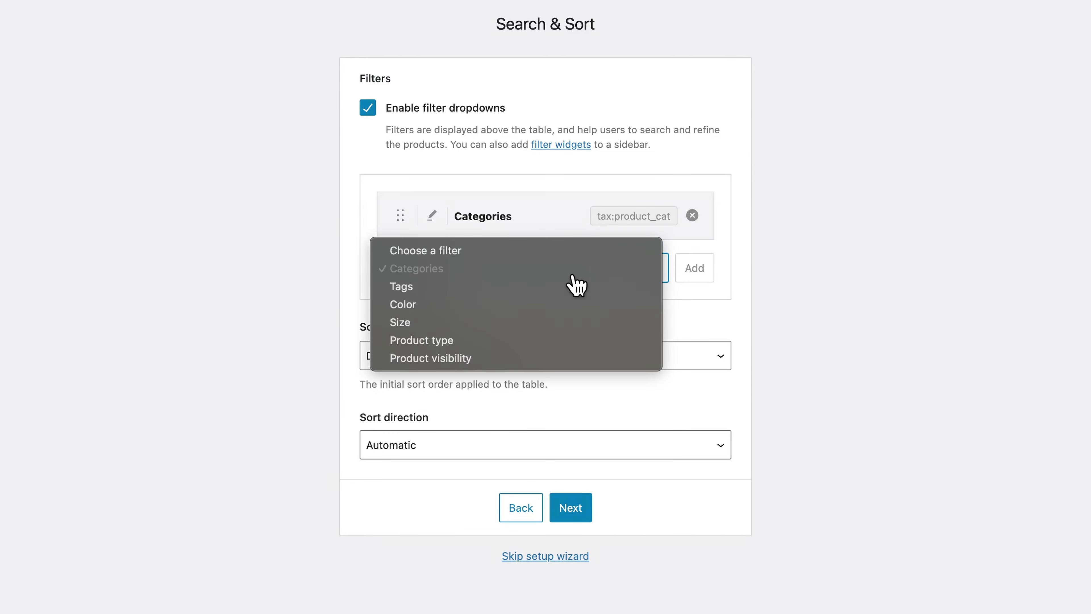
left_click(440, 286)
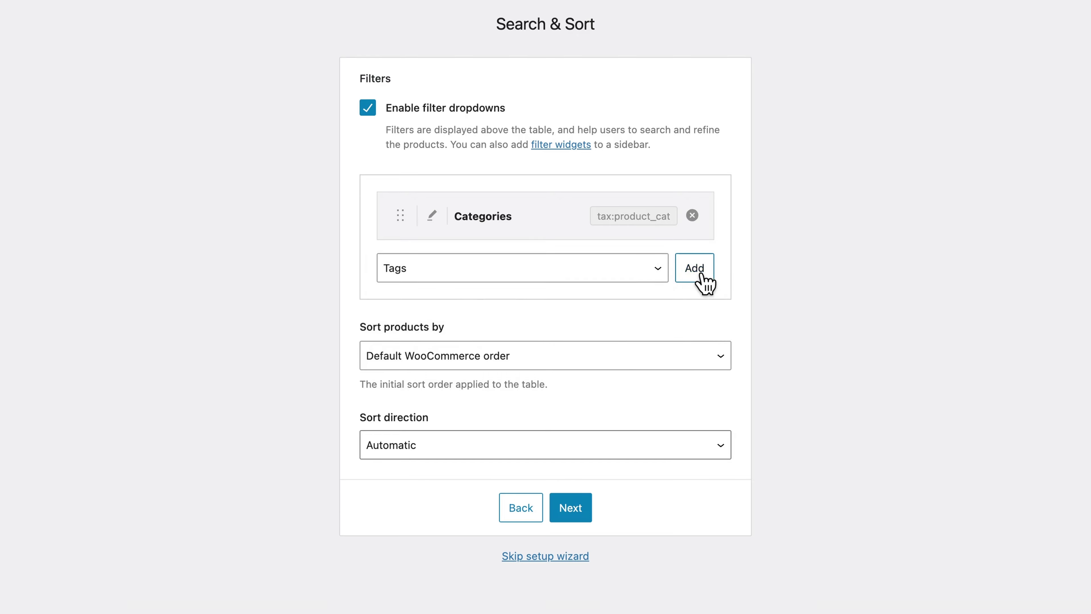
left_click(698, 274)
left_click(644, 339)
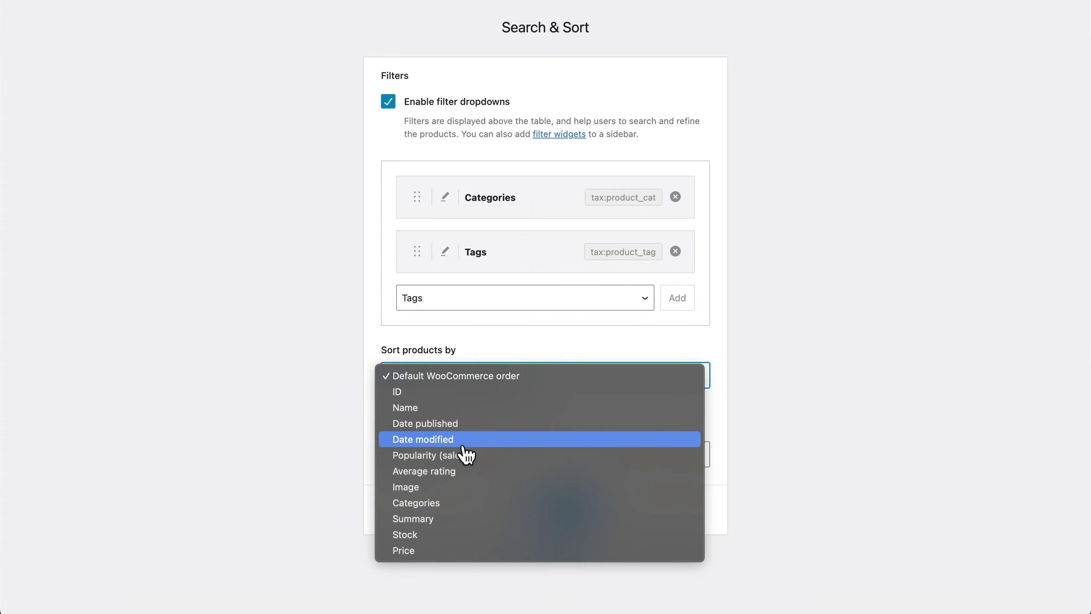
- Sort products by Date published in descending order and continue to Performance
left_click(463, 426)
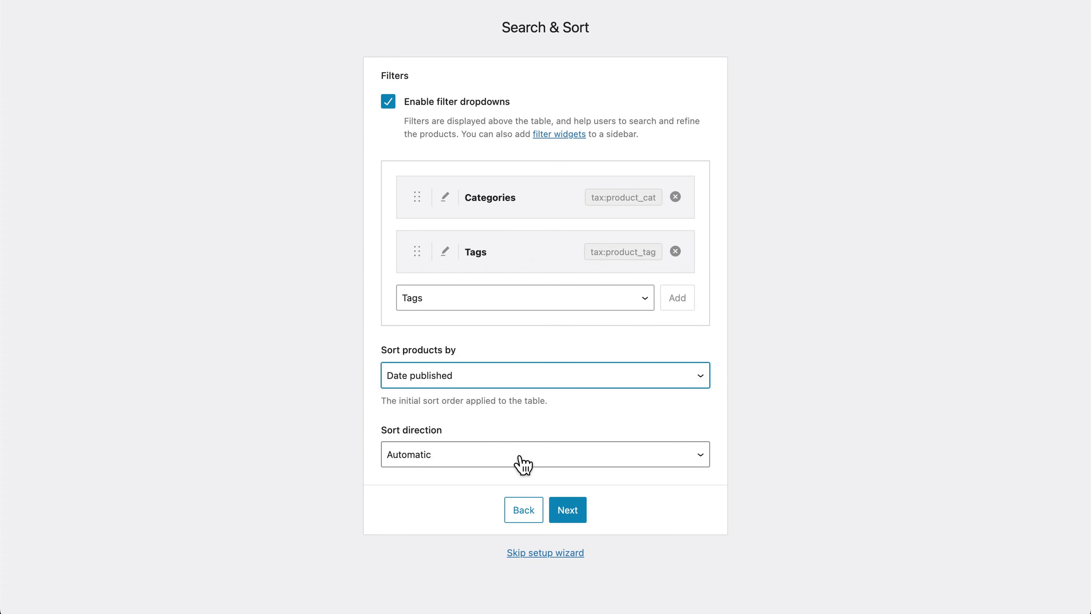
left_click(507, 449)
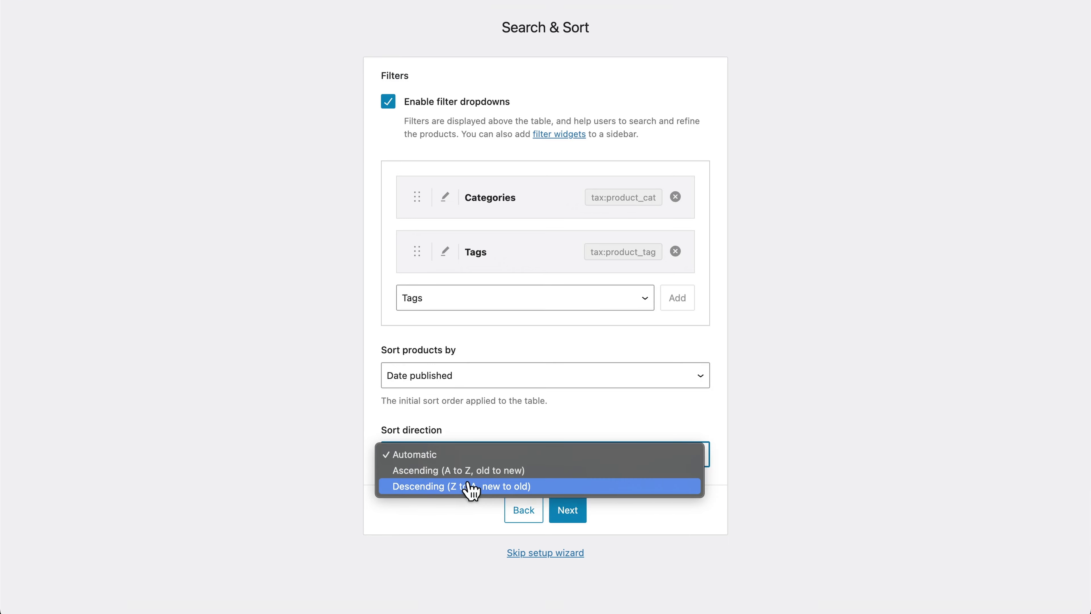
left_click(485, 488)
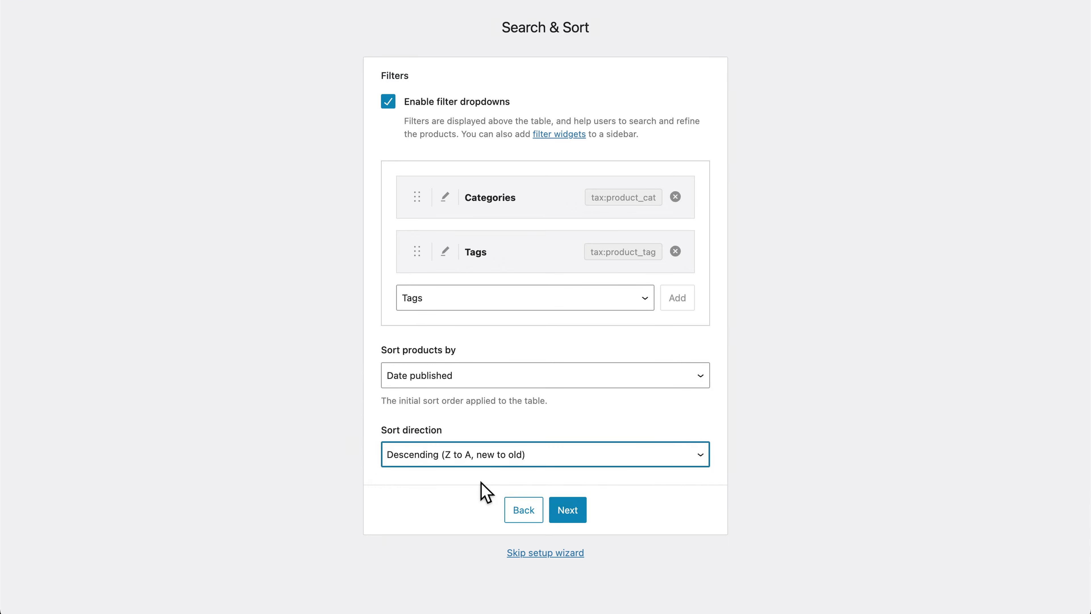
left_click(567, 509)
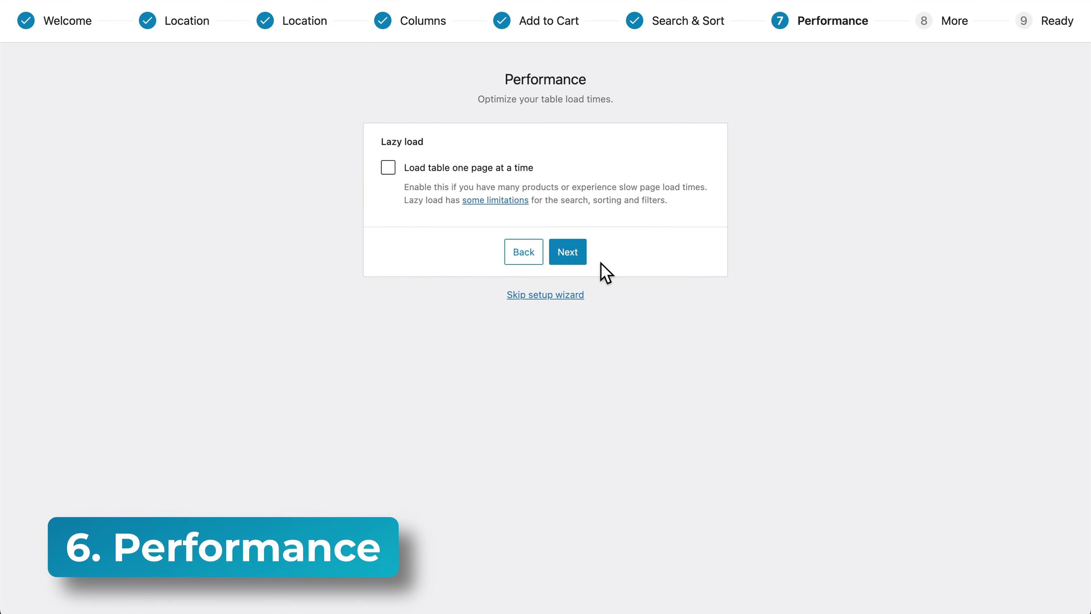
- Leave 'Load table one page at a time' off on the Performance step and continue
left_click(387, 167)
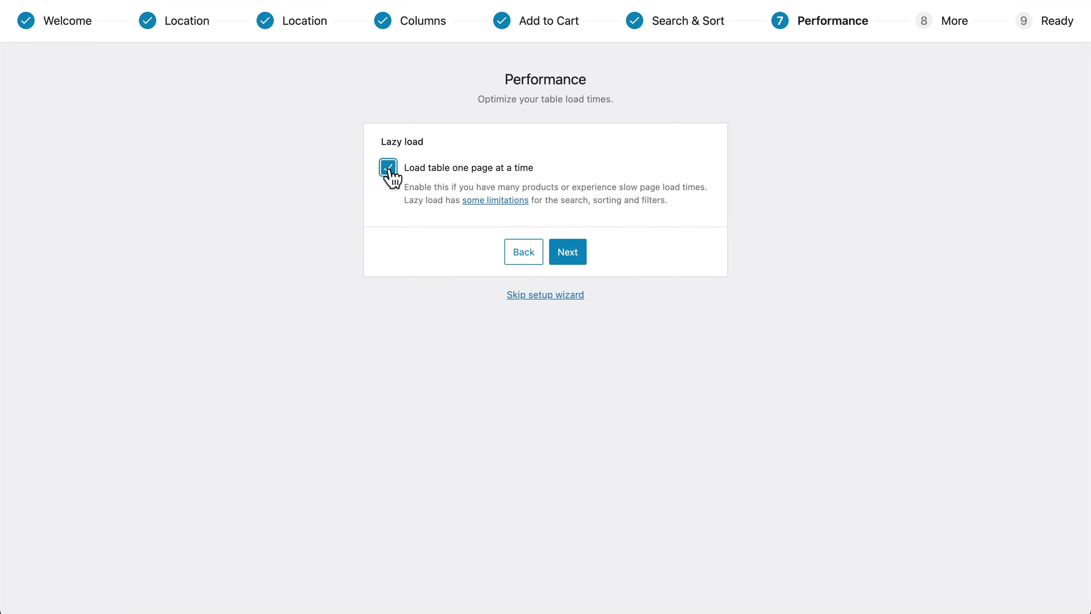
left_click(388, 168)
left_click(575, 253)
- Finish the table setup and insert a Product Table block into the page
left_click(580, 150)
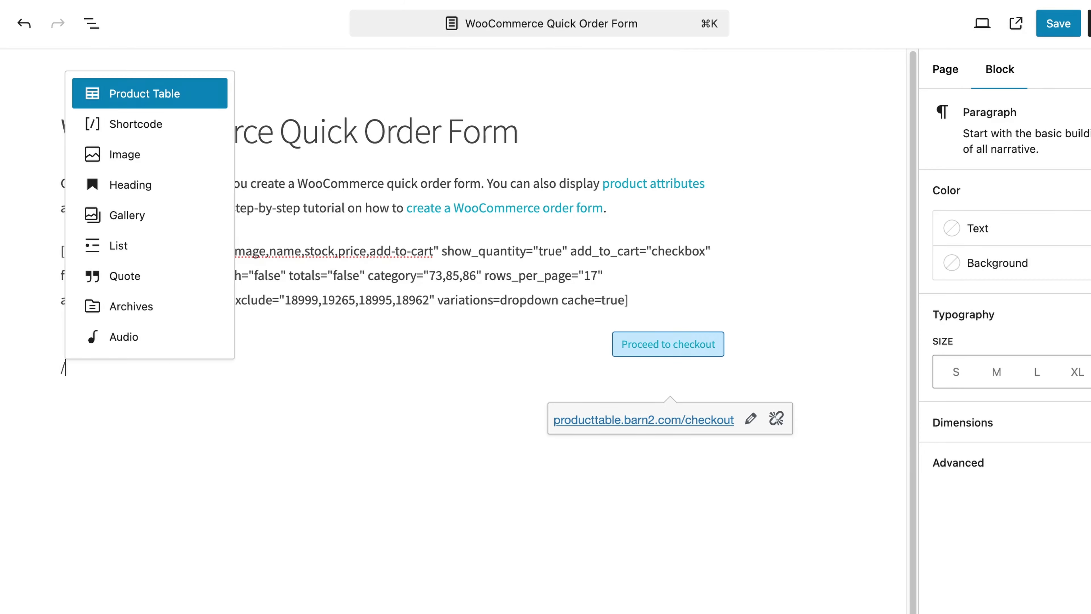
type("product")
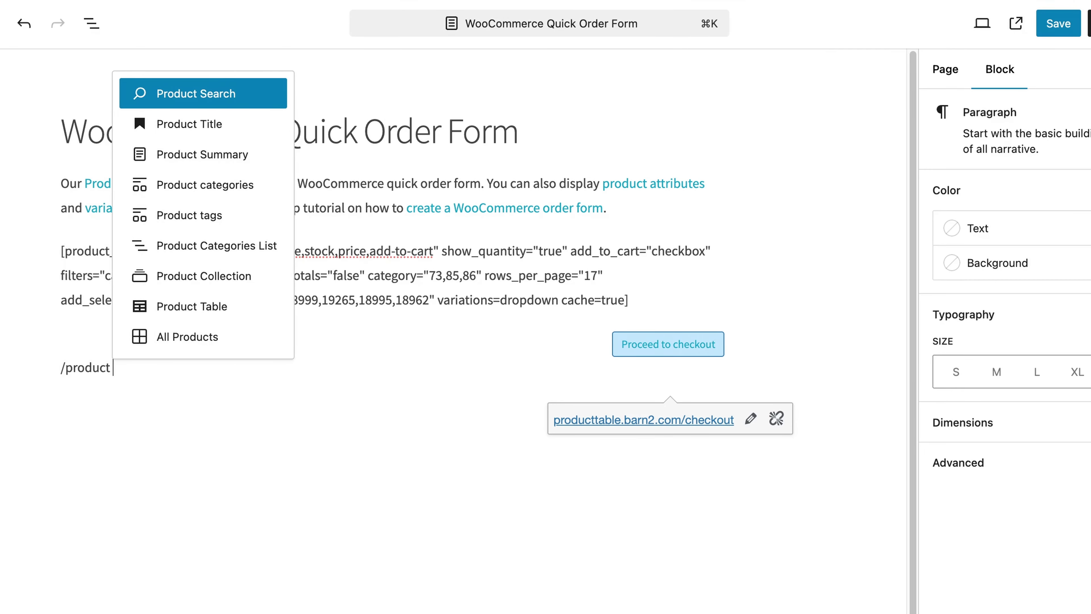
type(" tabl")
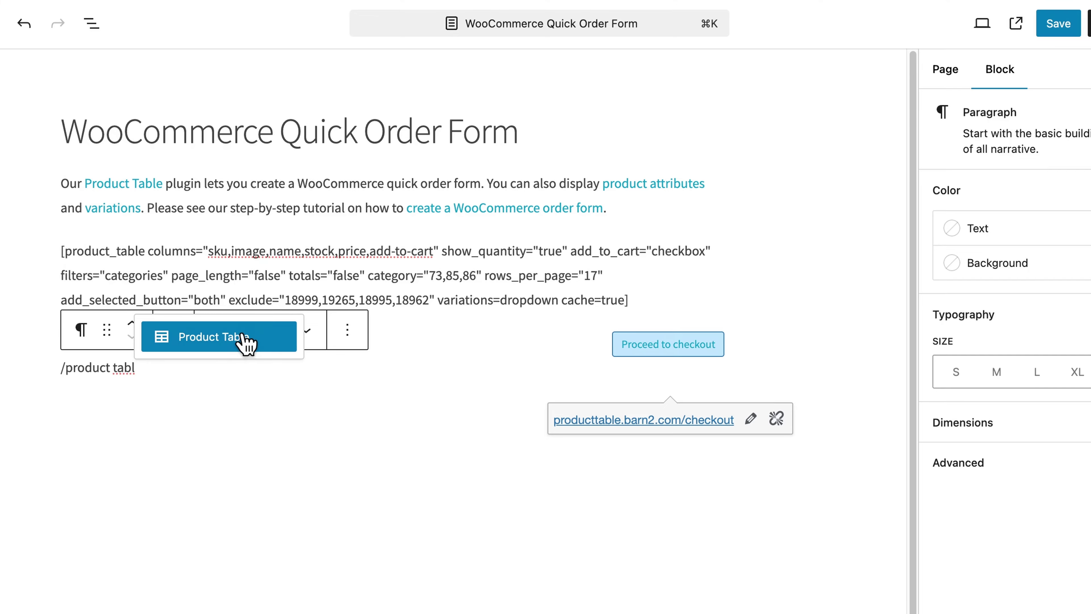
left_click(244, 339)
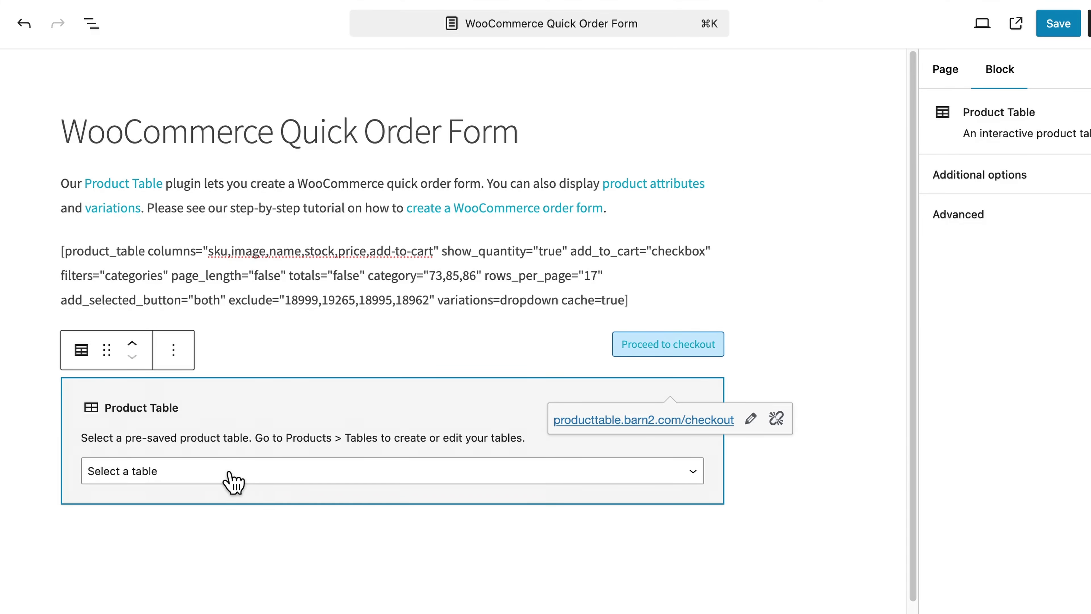
- Show the Order Form 1 table in the block and copy its shortcode
left_click(231, 471)
left_click(127, 490)
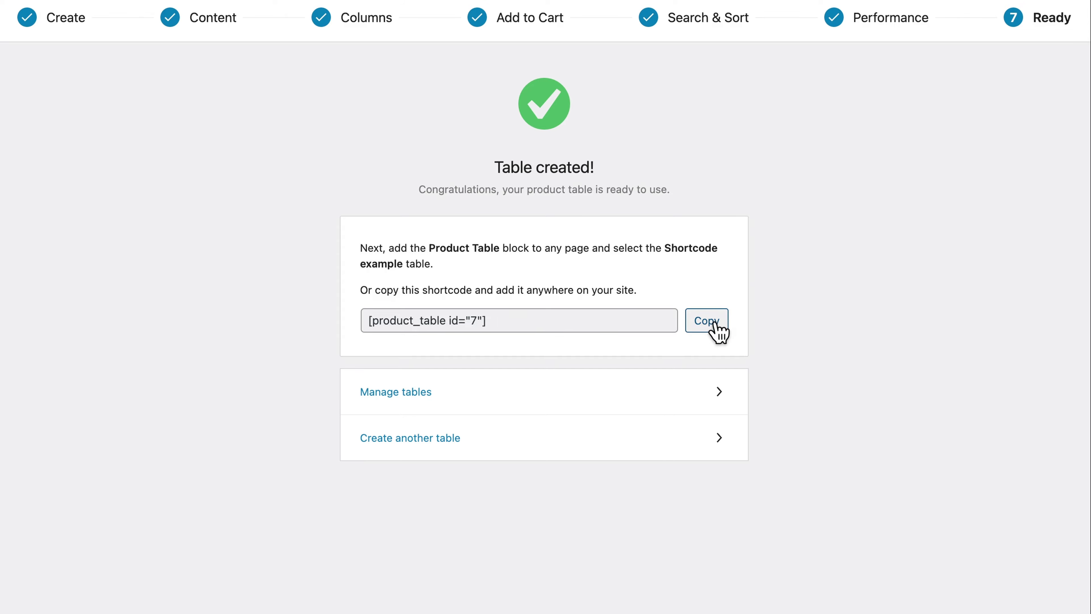
left_click(709, 321)
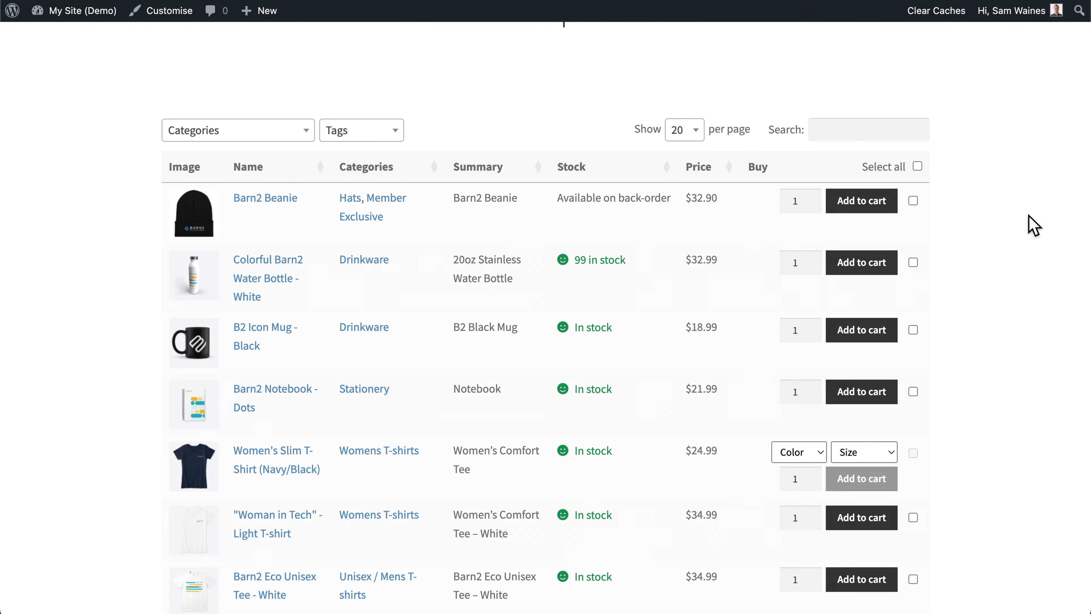
- Filter the Shop table by the Dad Hat tag, then clear the tag filter
scroll(1033, 225, "down", 2)
scroll(1032, 224, "up", 1)
scroll(1033, 224, "up", 2)
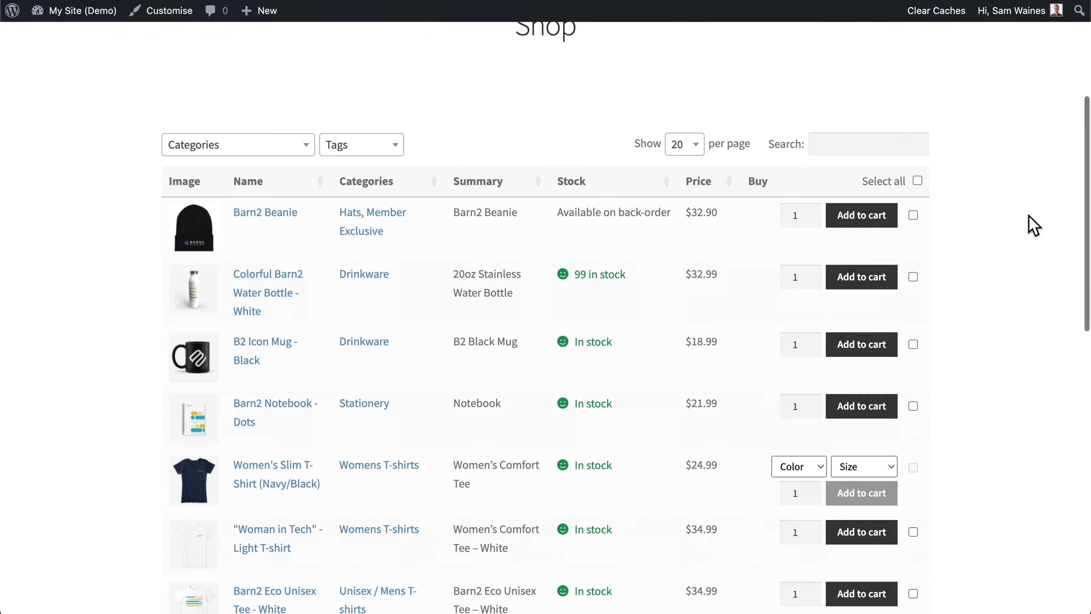
left_click(306, 179)
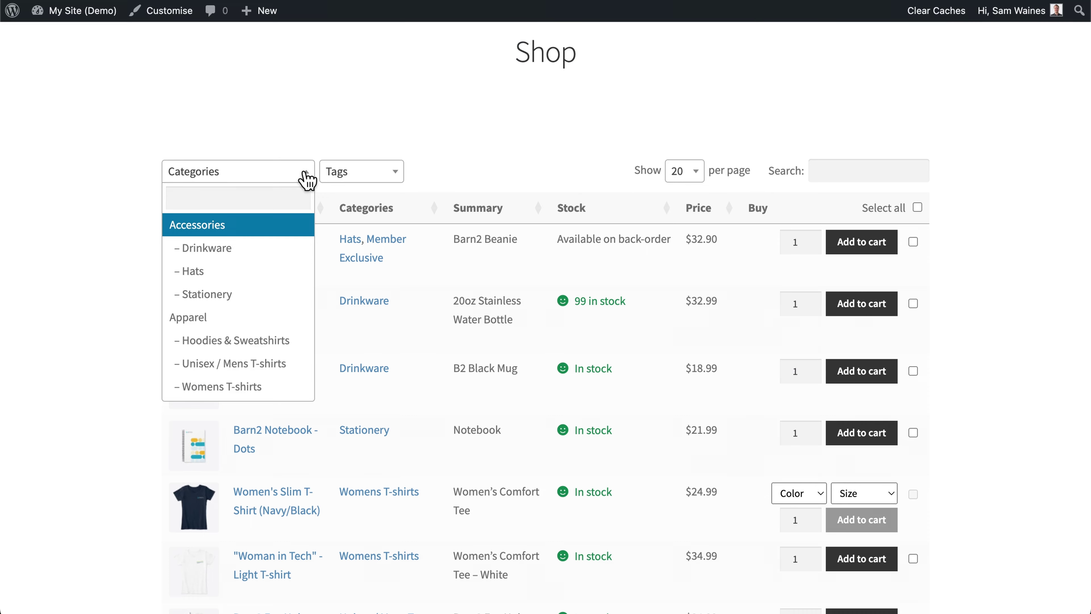
left_click(377, 177)
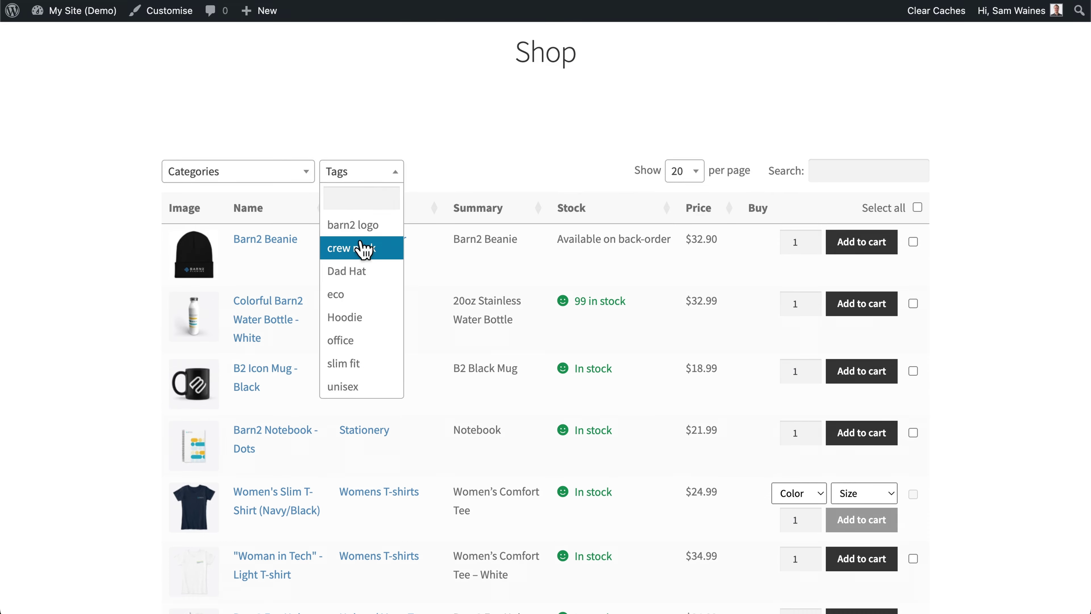
left_click(358, 271)
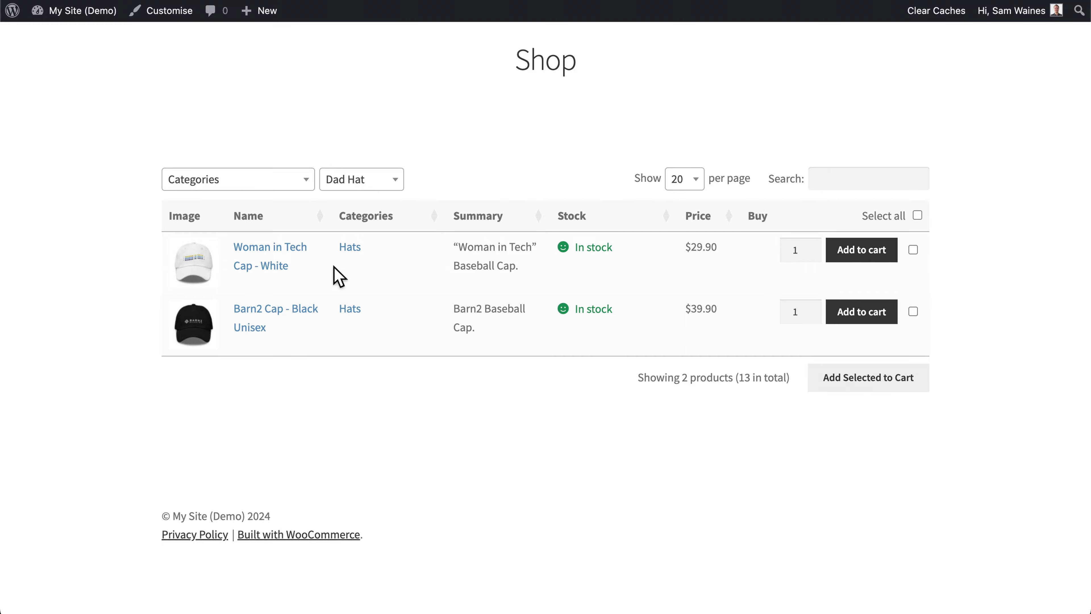
left_click(391, 188)
left_click(378, 205)
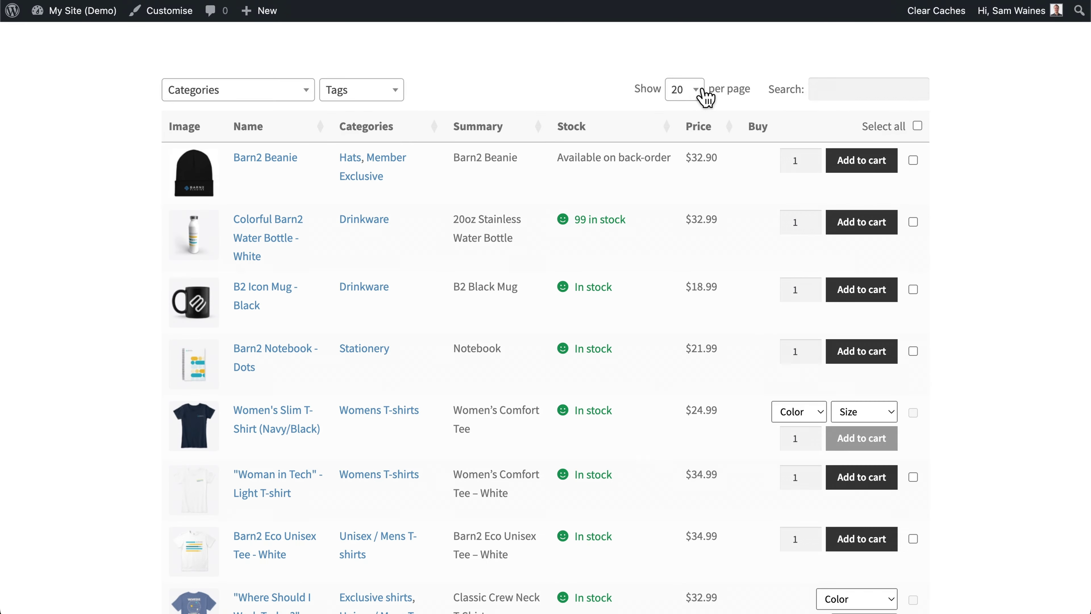
- Try the per-page selector and product search, then tick the Barn2 Beanie row
left_click(698, 93)
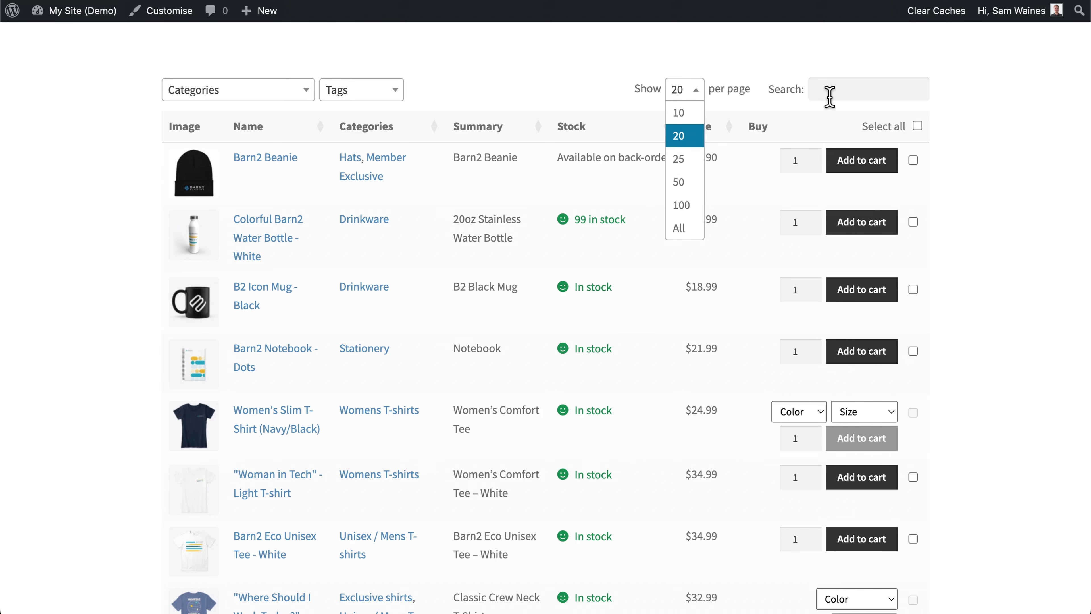
left_click(843, 91)
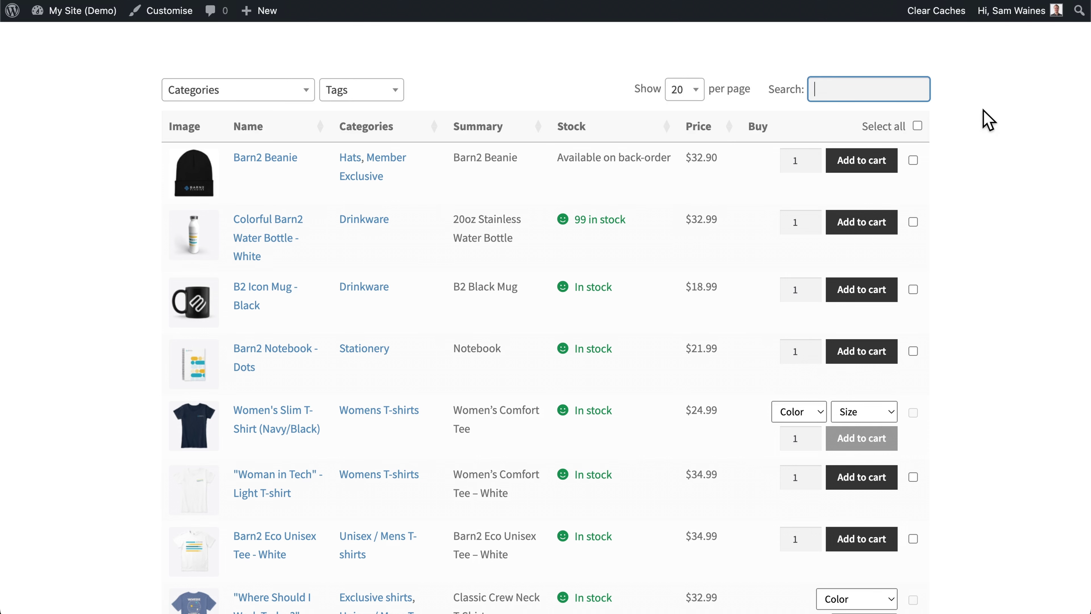
scroll(171, 93, "down", 1)
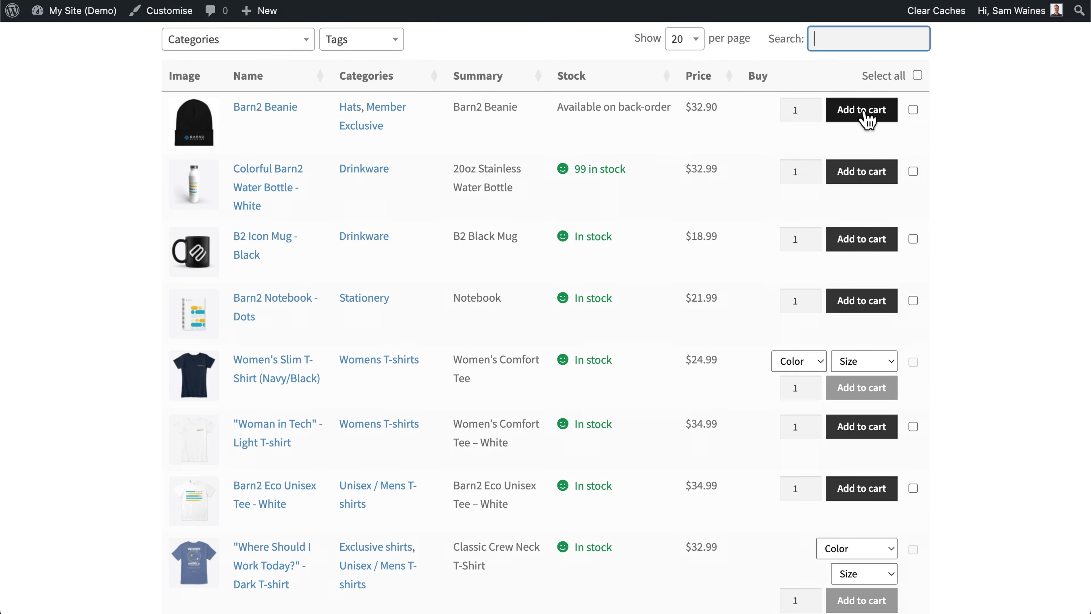
left_click(912, 111)
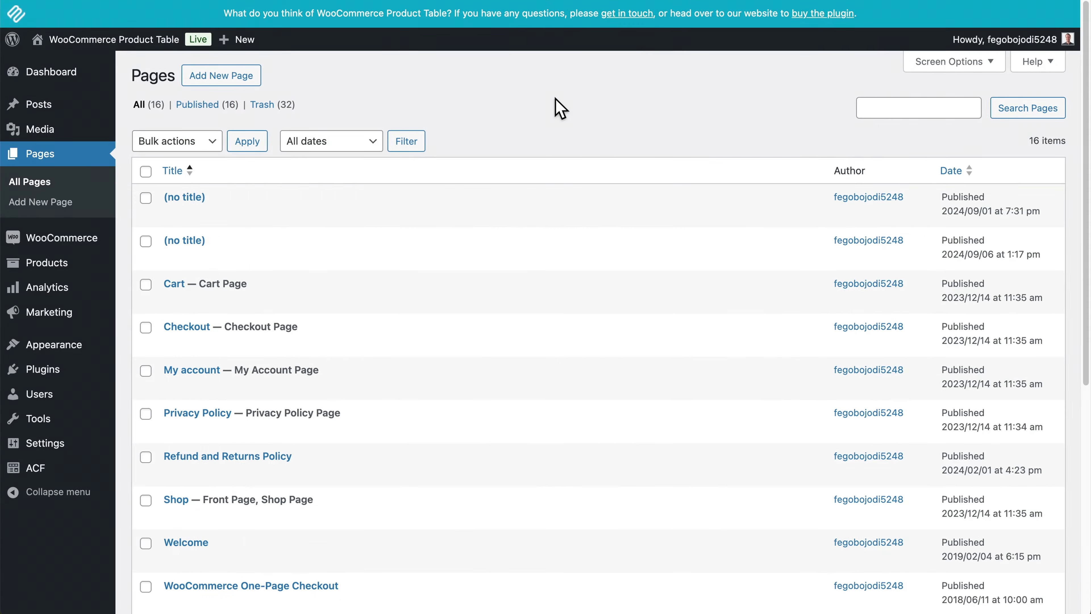
- Edit the Order Form 1 table from the Products > Product Tables list
mouse_move(93, 263)
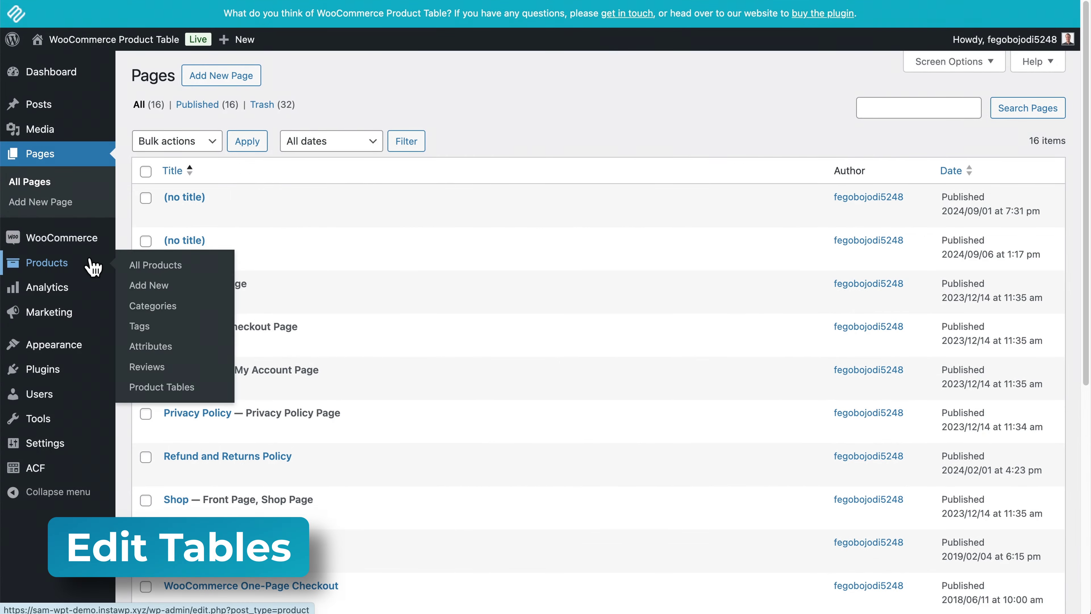
left_click(168, 388)
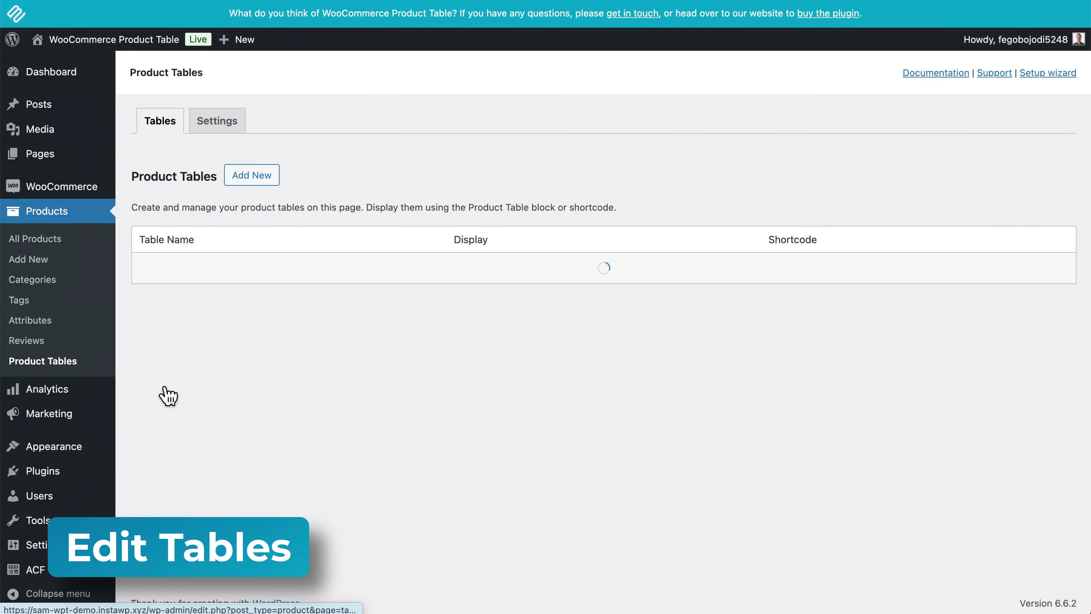
mouse_move(178, 304)
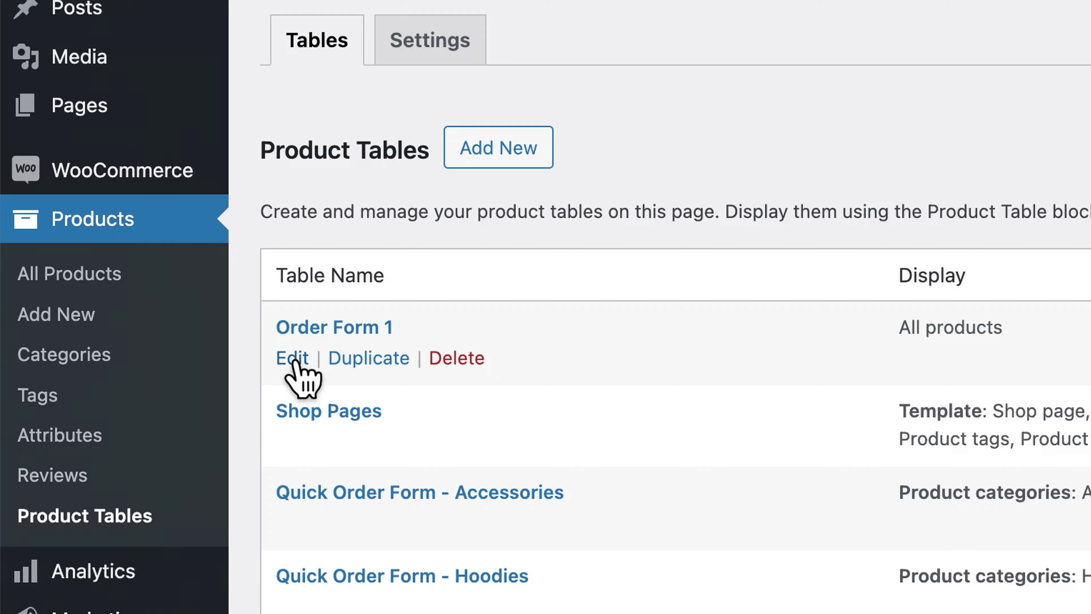
left_click(293, 361)
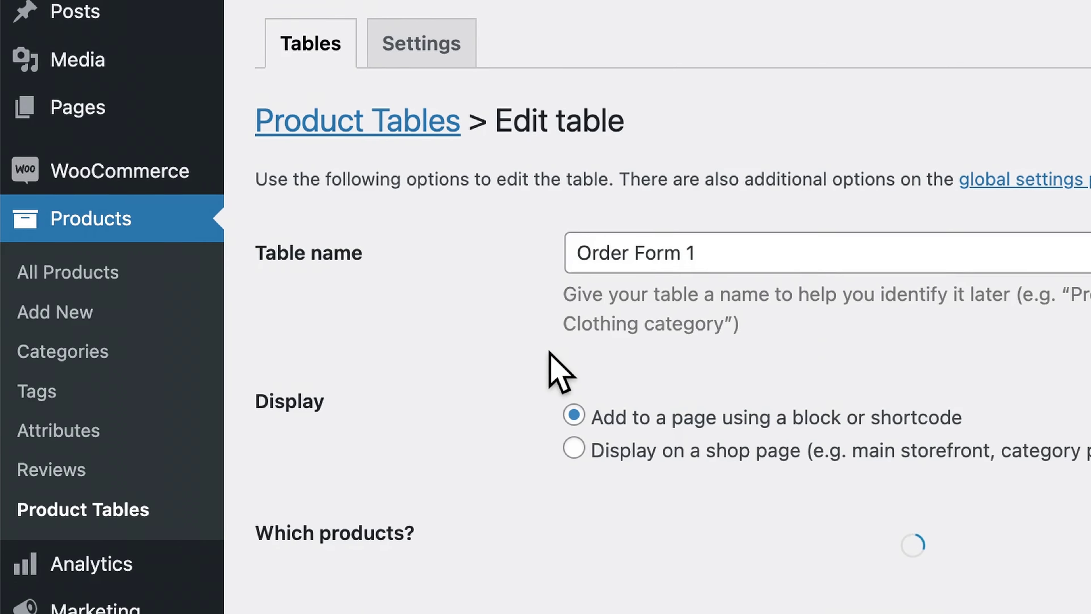